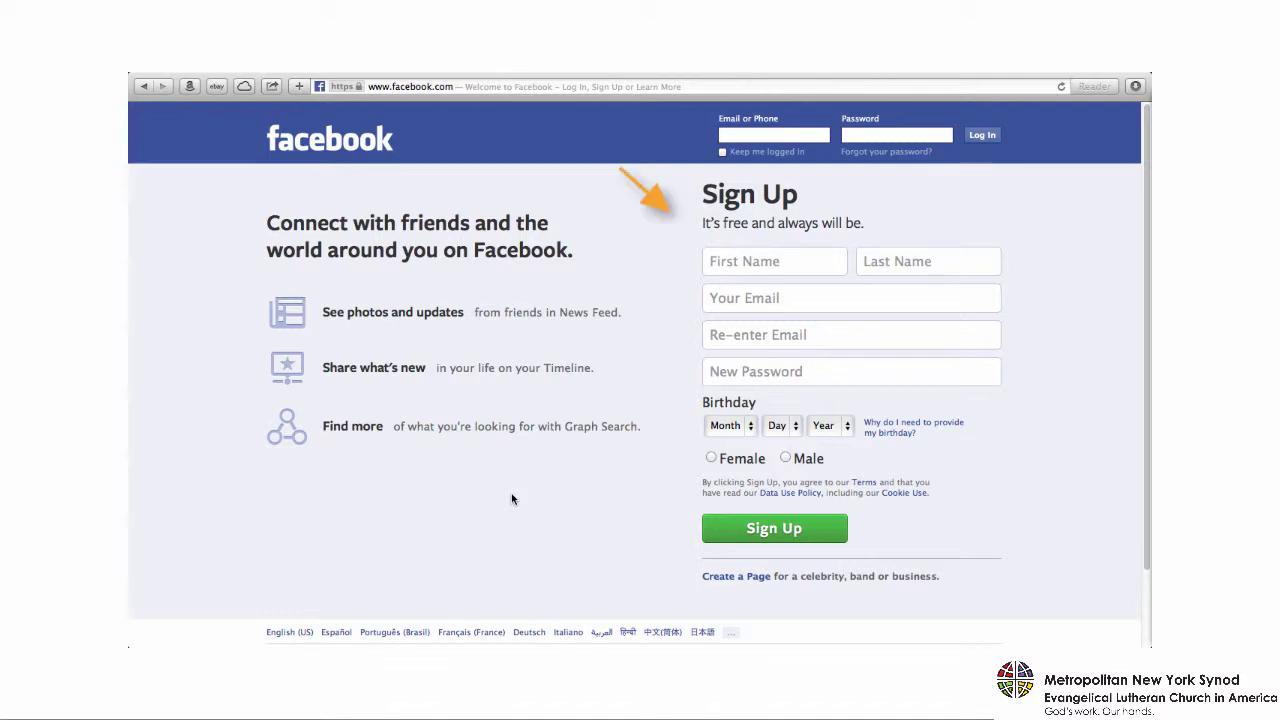
- Enter the new member's first and last name, e-mail address twice, and a password
left_click(716, 262)
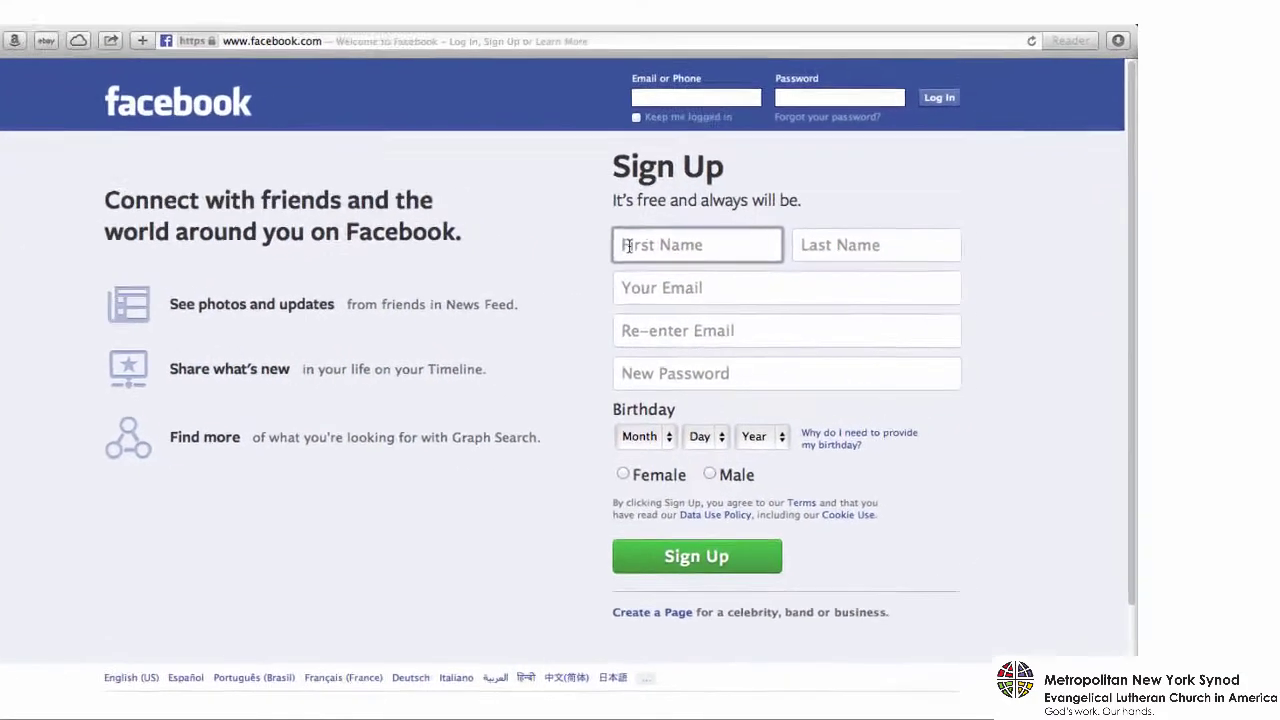
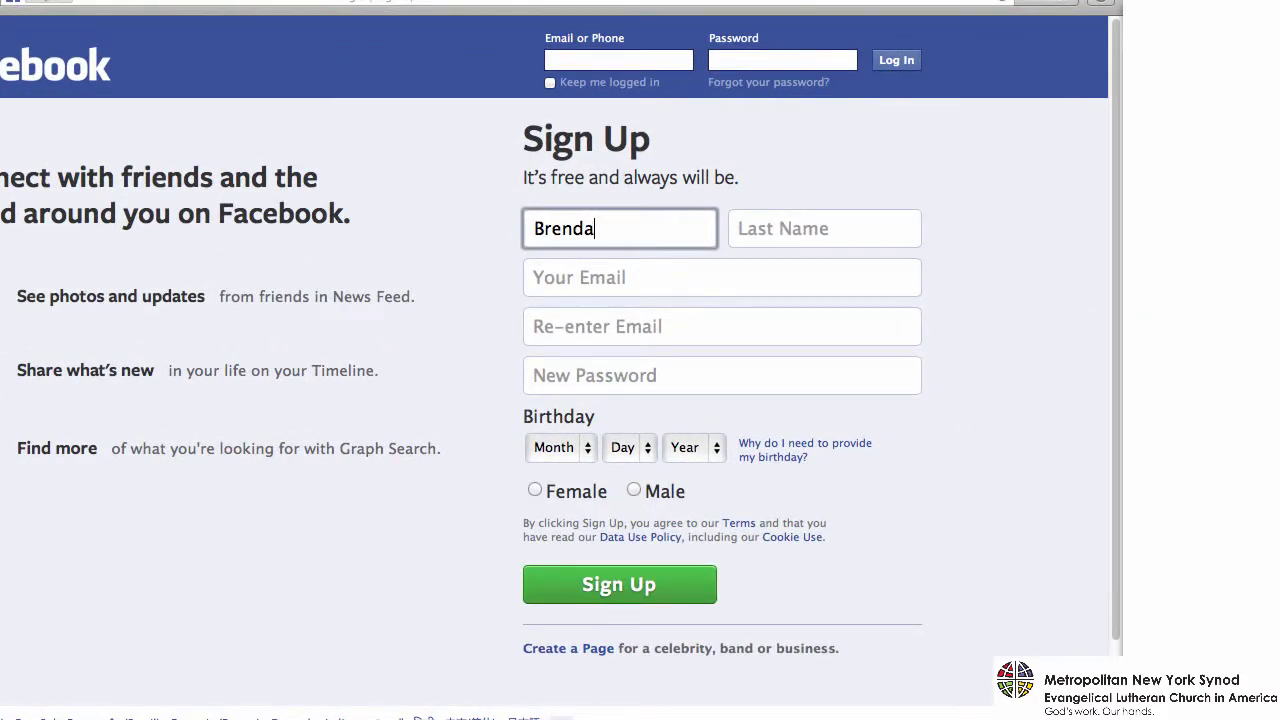
key("Tab")
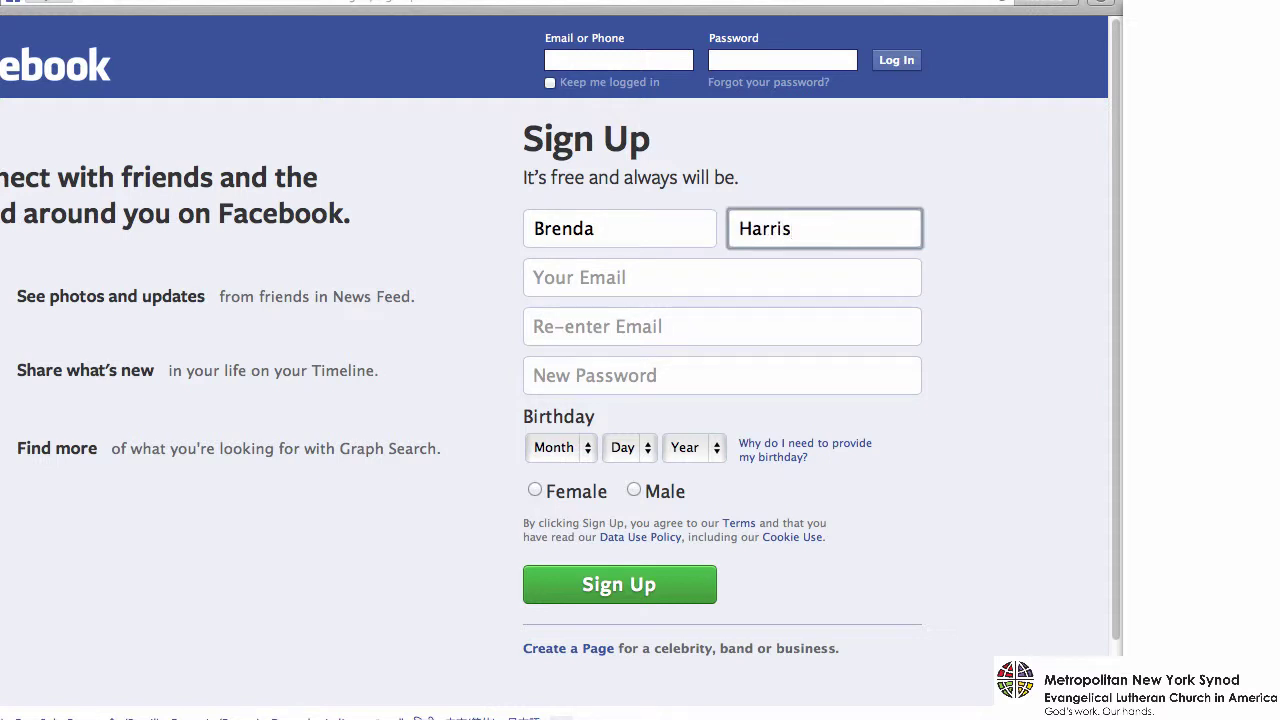
key("Tab")
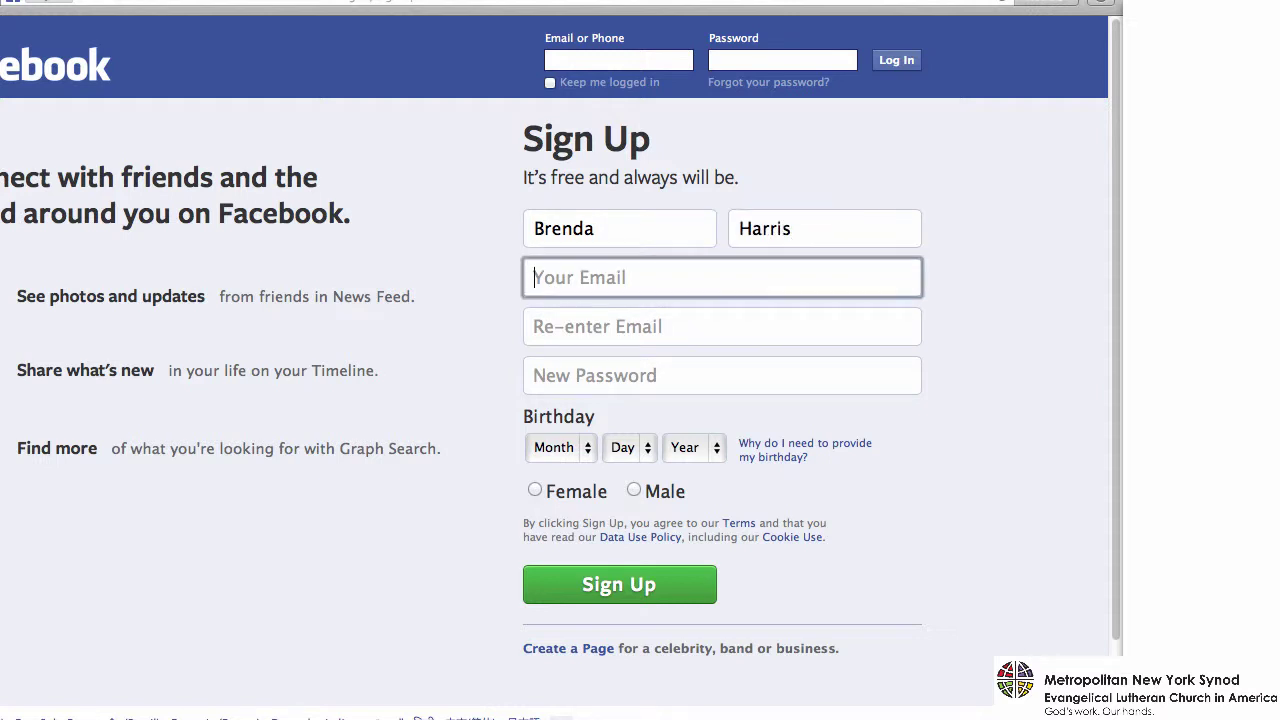
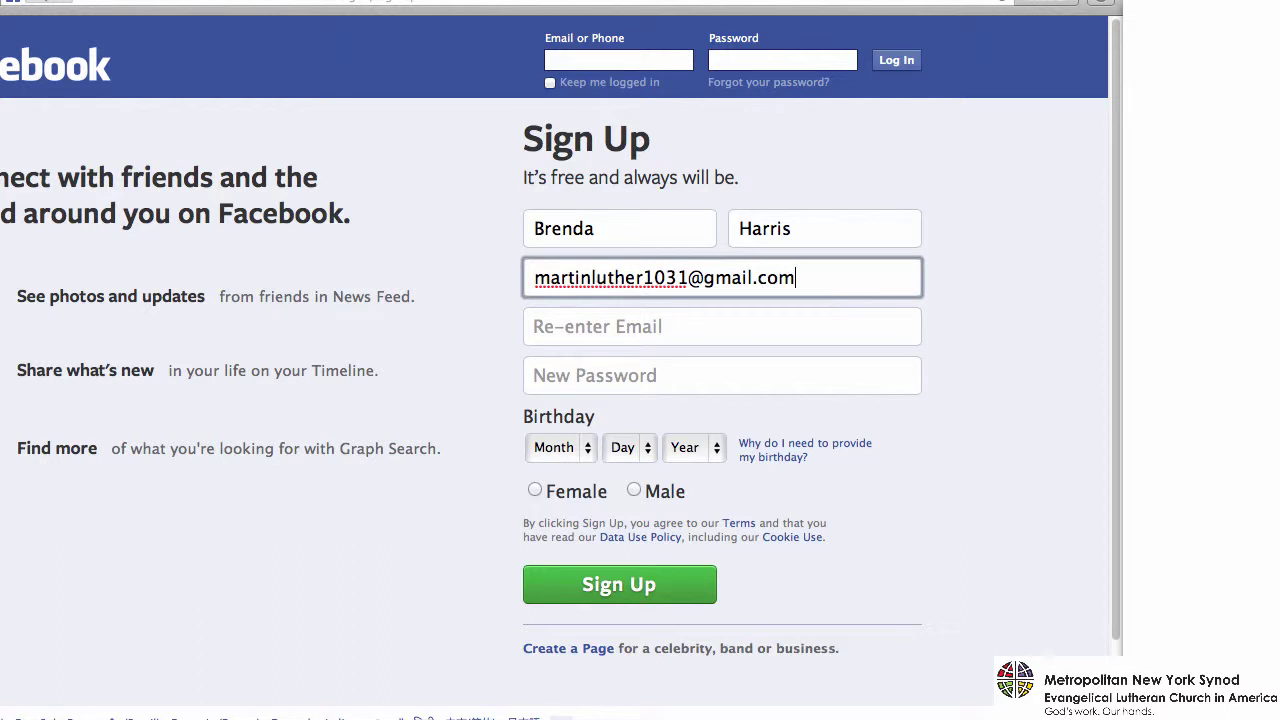
key("Tab")
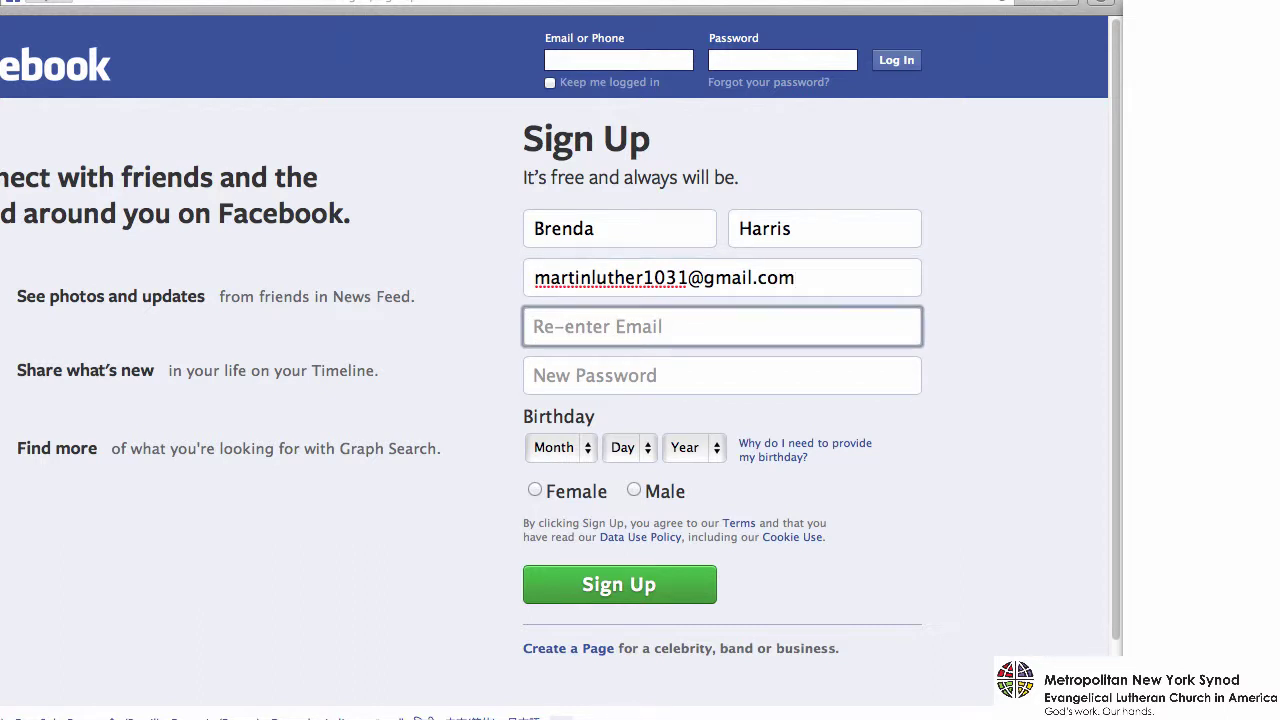
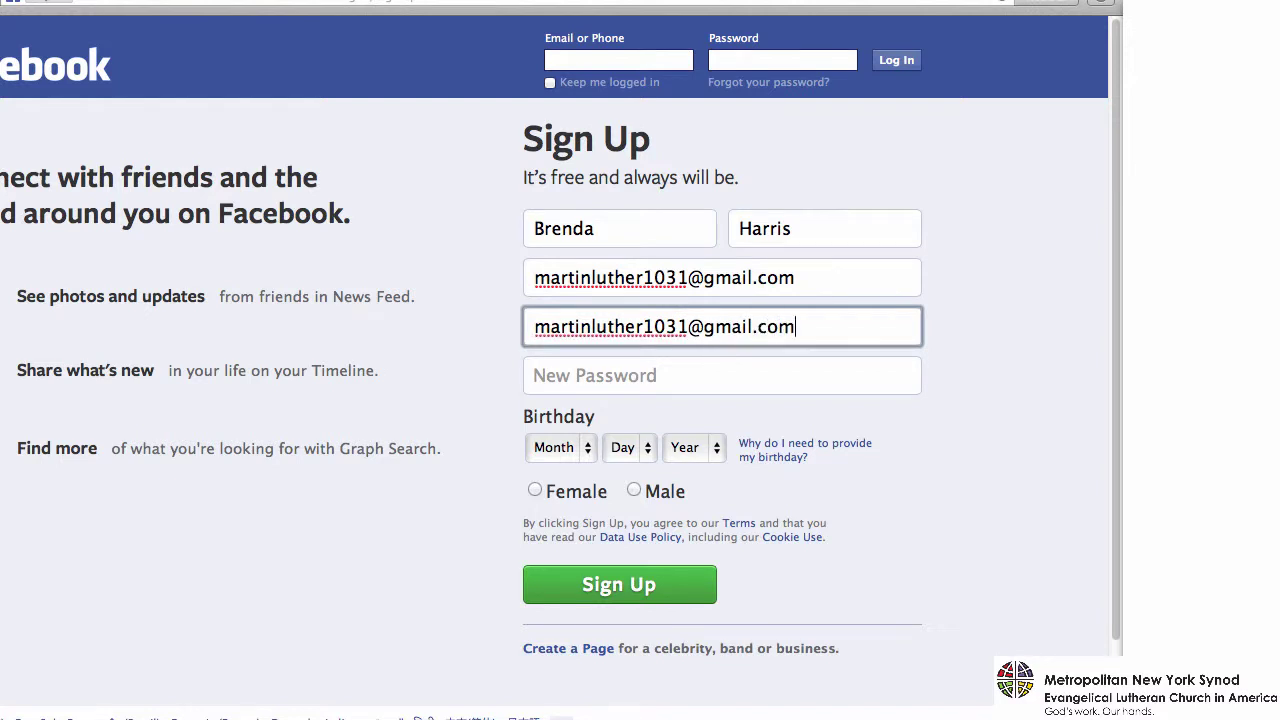
key("Tab")
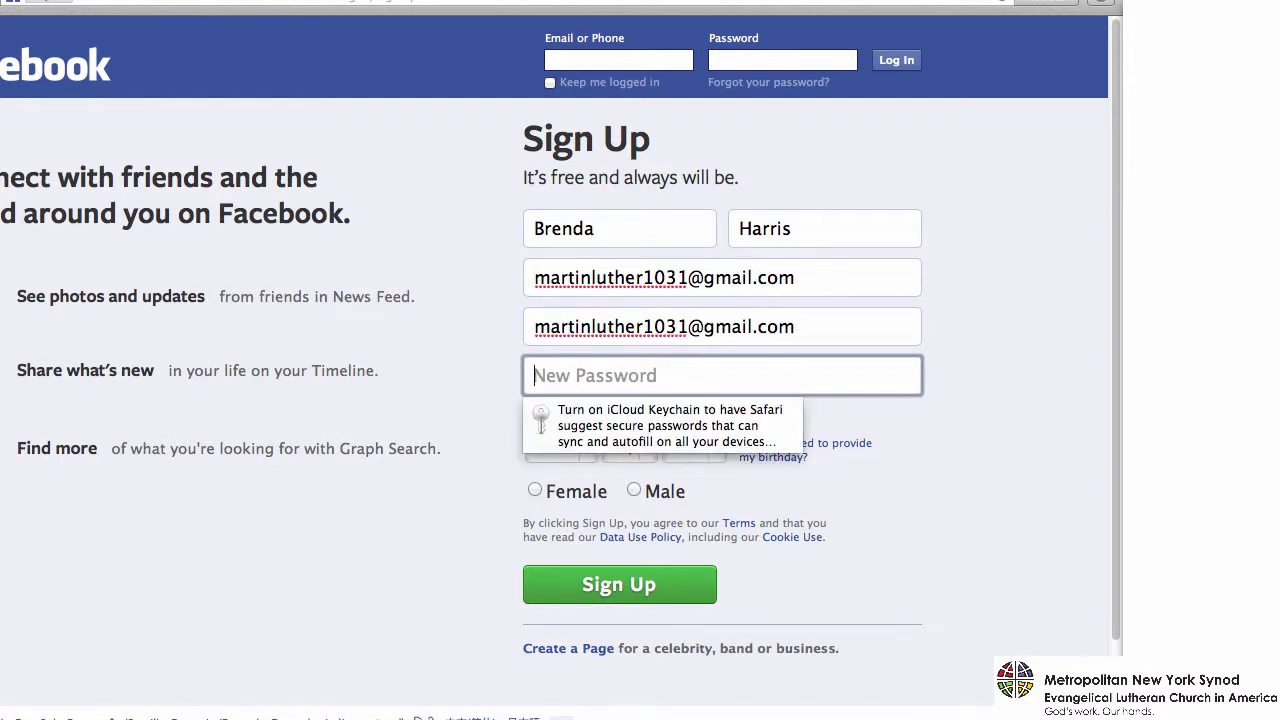
type("••")
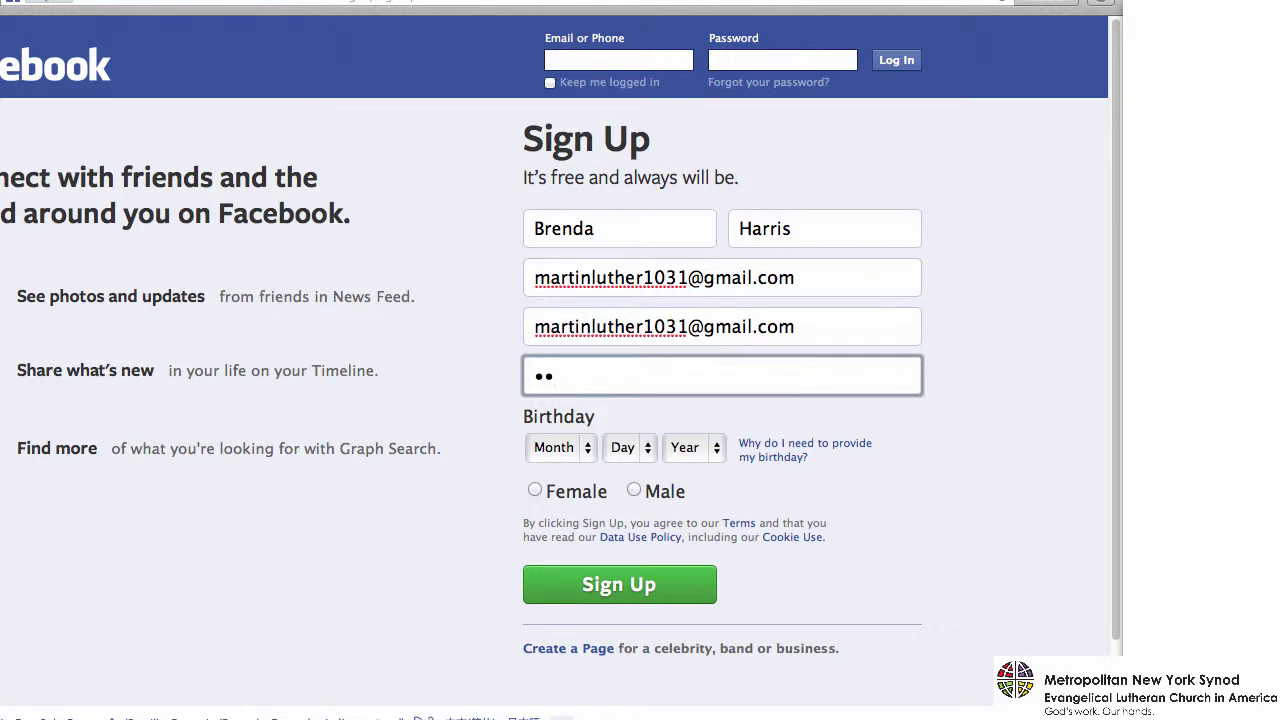
type("••••••")
left_click(553, 448)
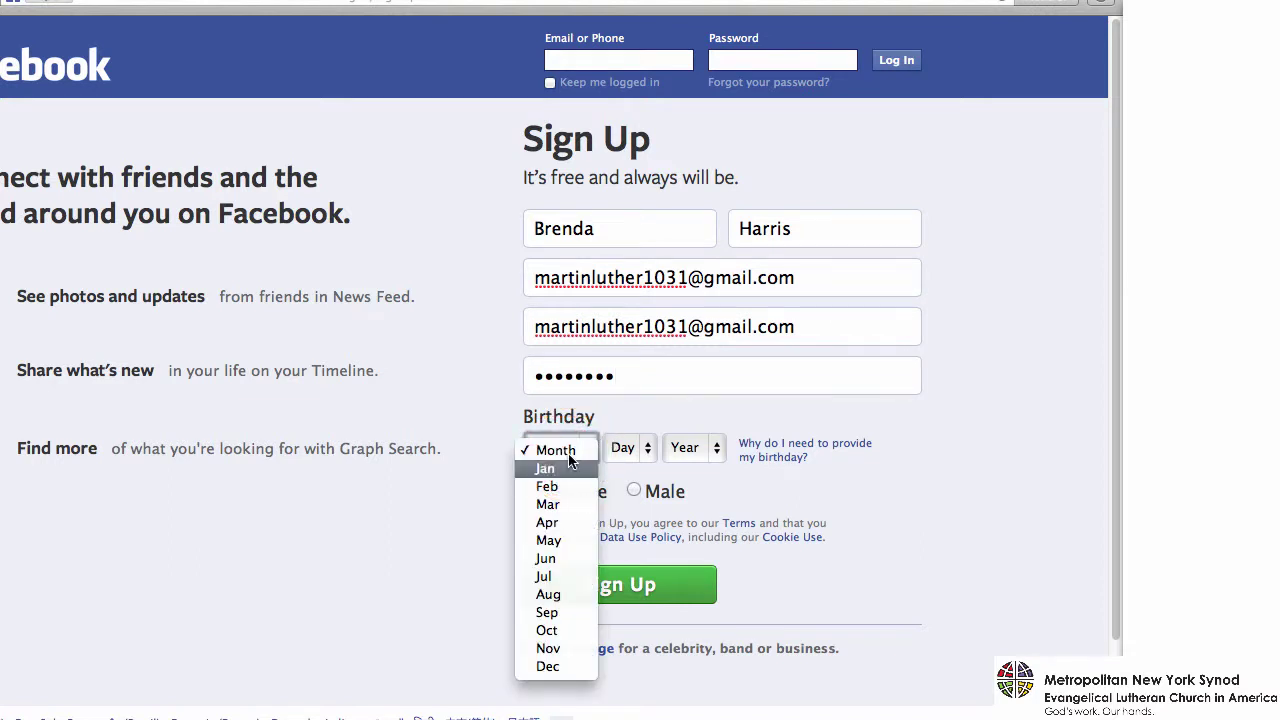
left_click(557, 646)
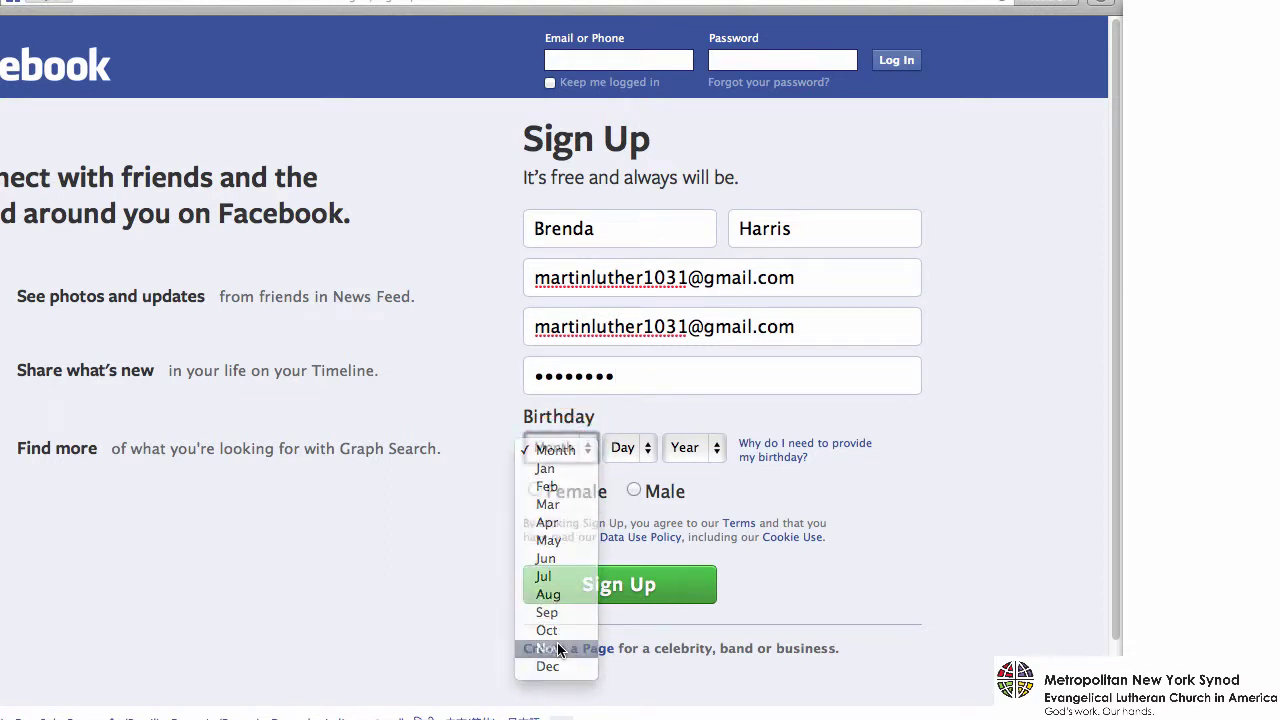
left_click(624, 446)
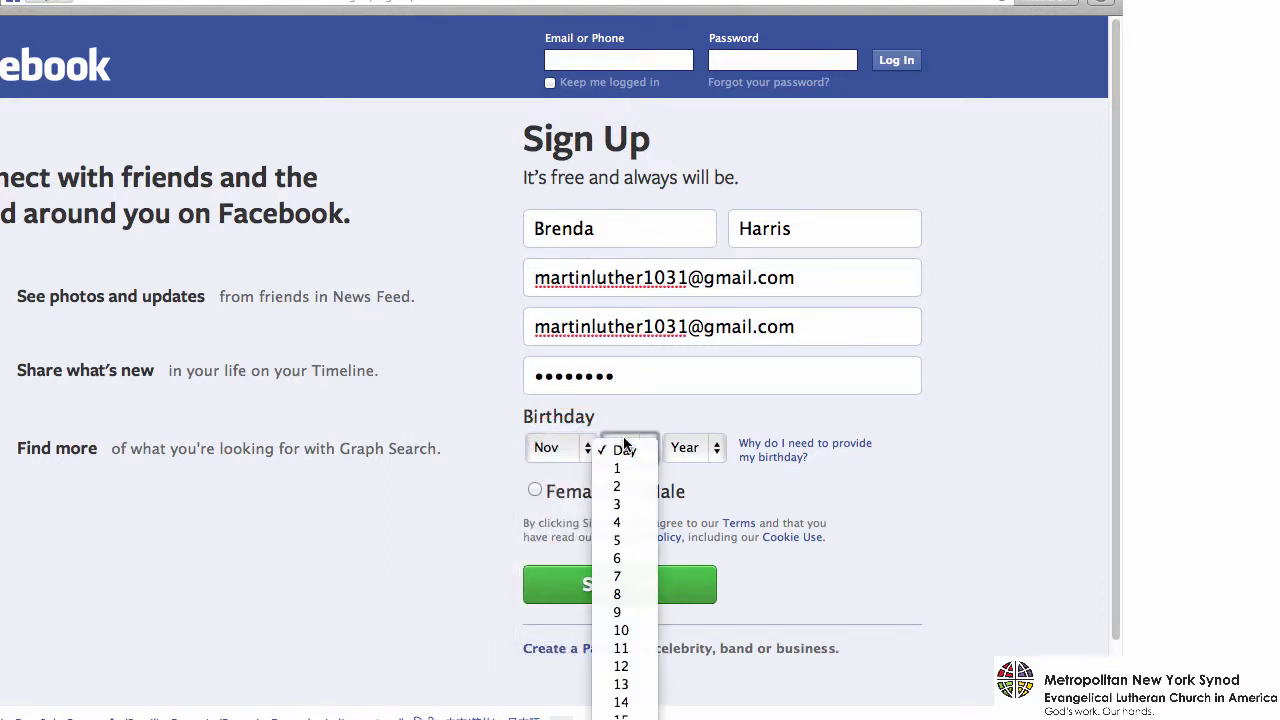
left_click(621, 630)
left_click(693, 449)
scroll(695, 600, "down", 5)
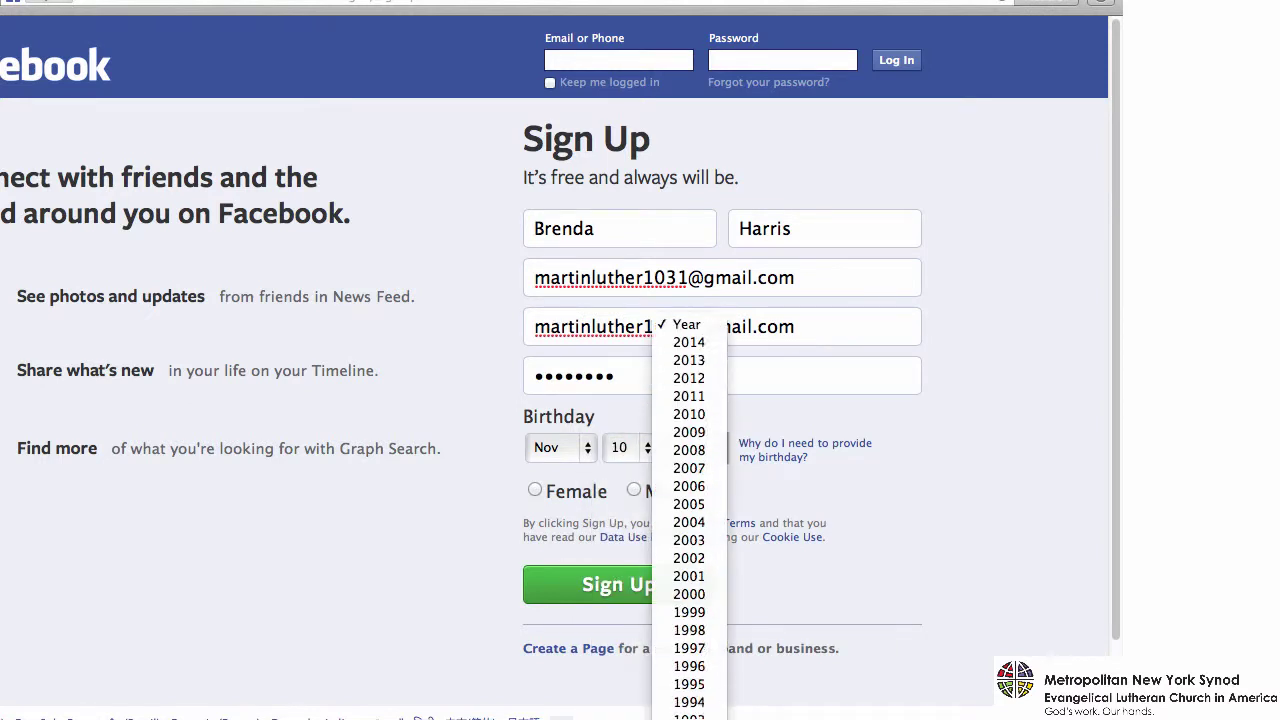
left_click(699, 685)
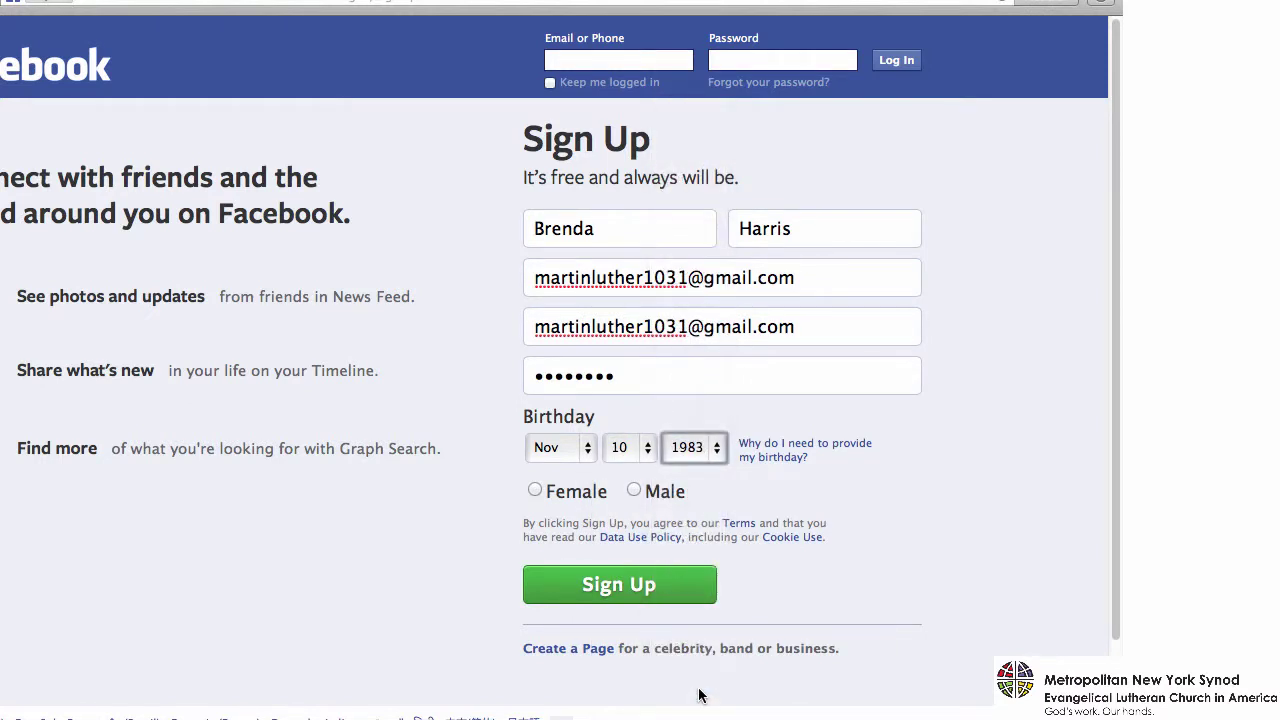
left_click(535, 491)
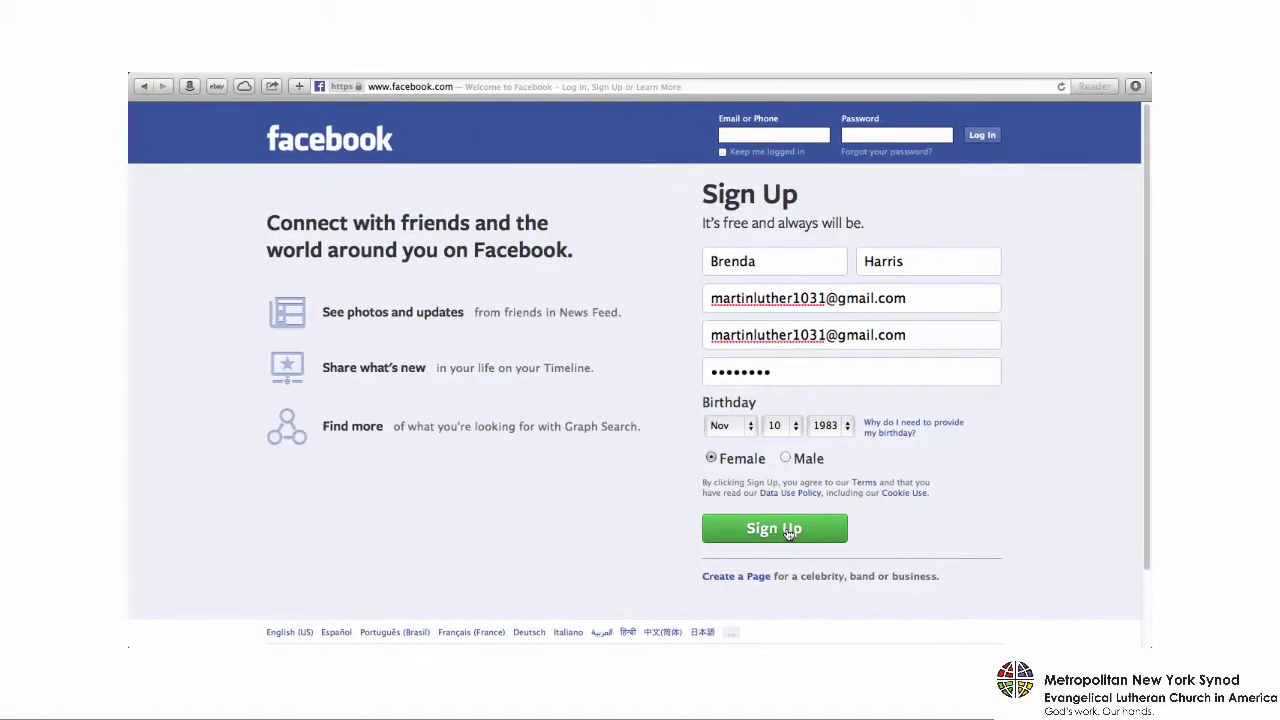
- Submit the sign-up form, then confirm the account from Facebook's confirmation e-mail in Gmail
left_click(788, 532)
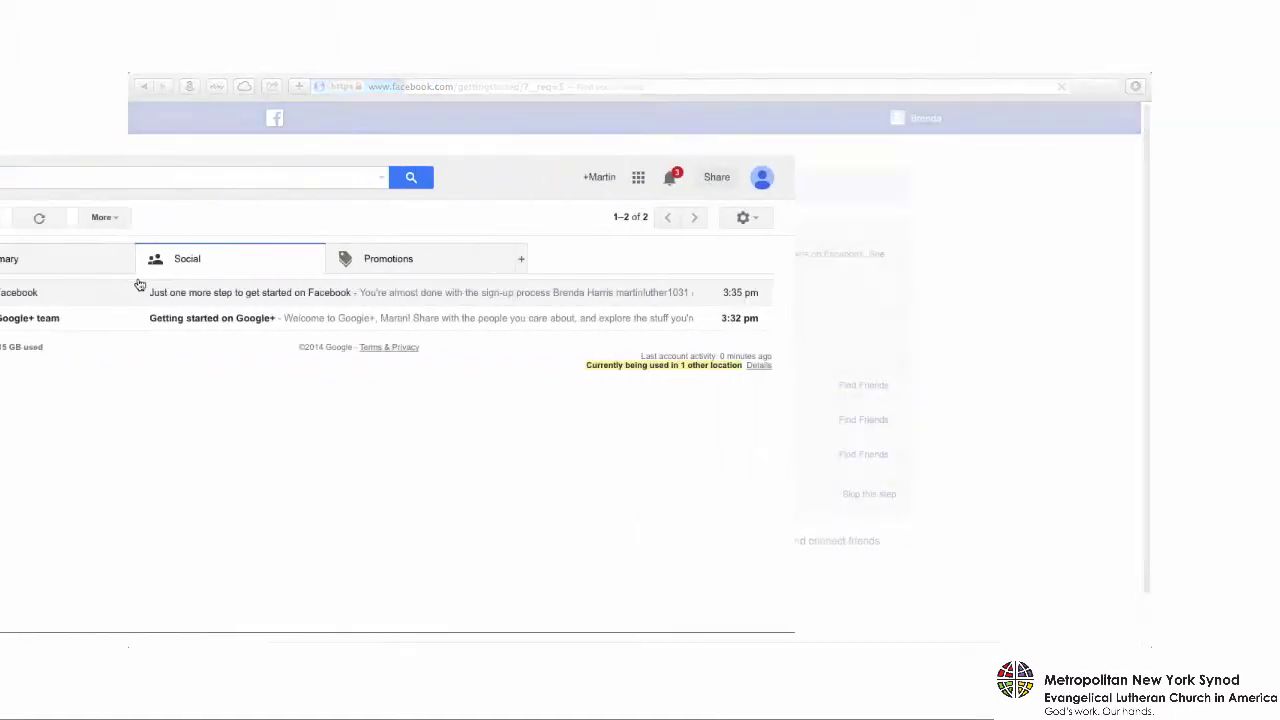
left_click(512, 296)
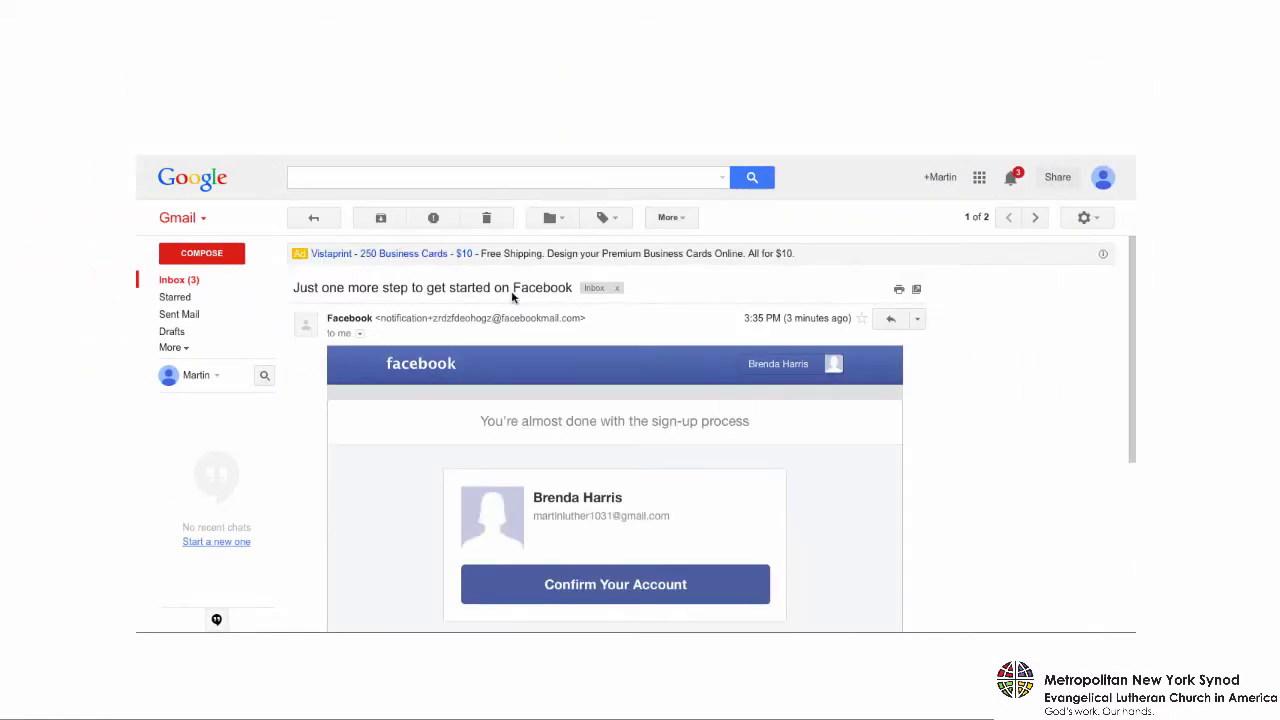
scroll(512, 296, "down", 1)
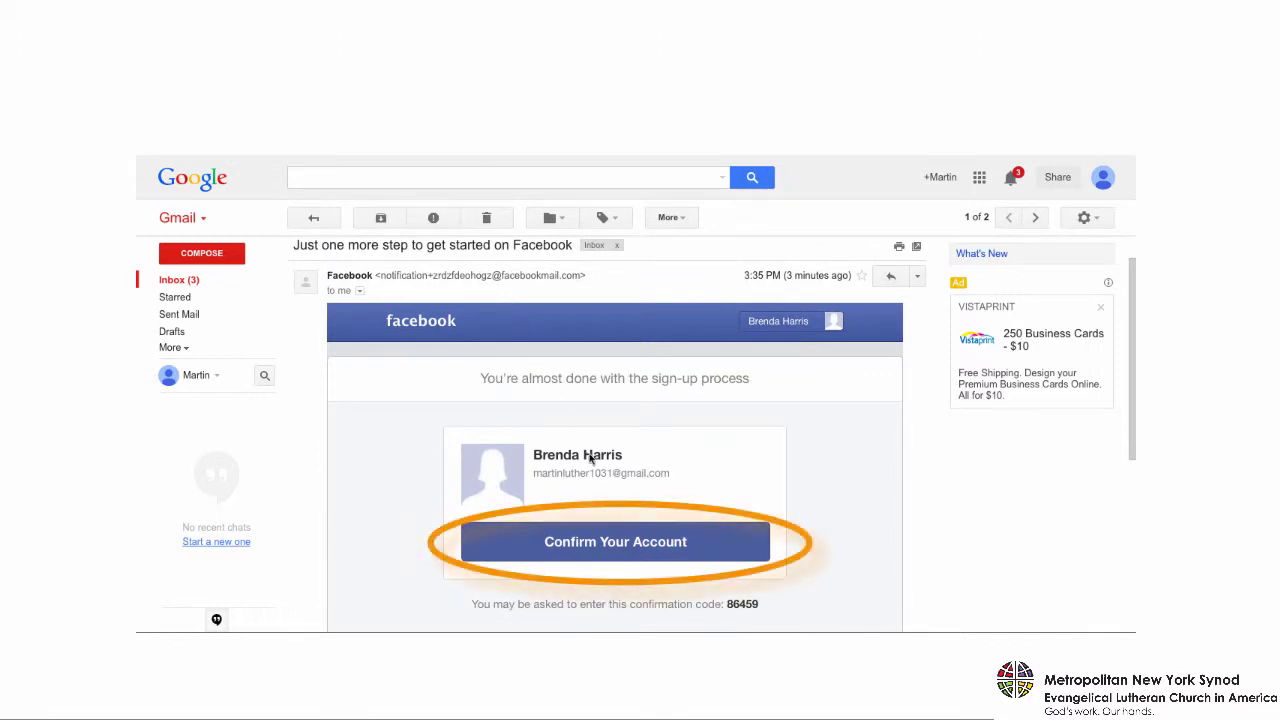
left_click(624, 541)
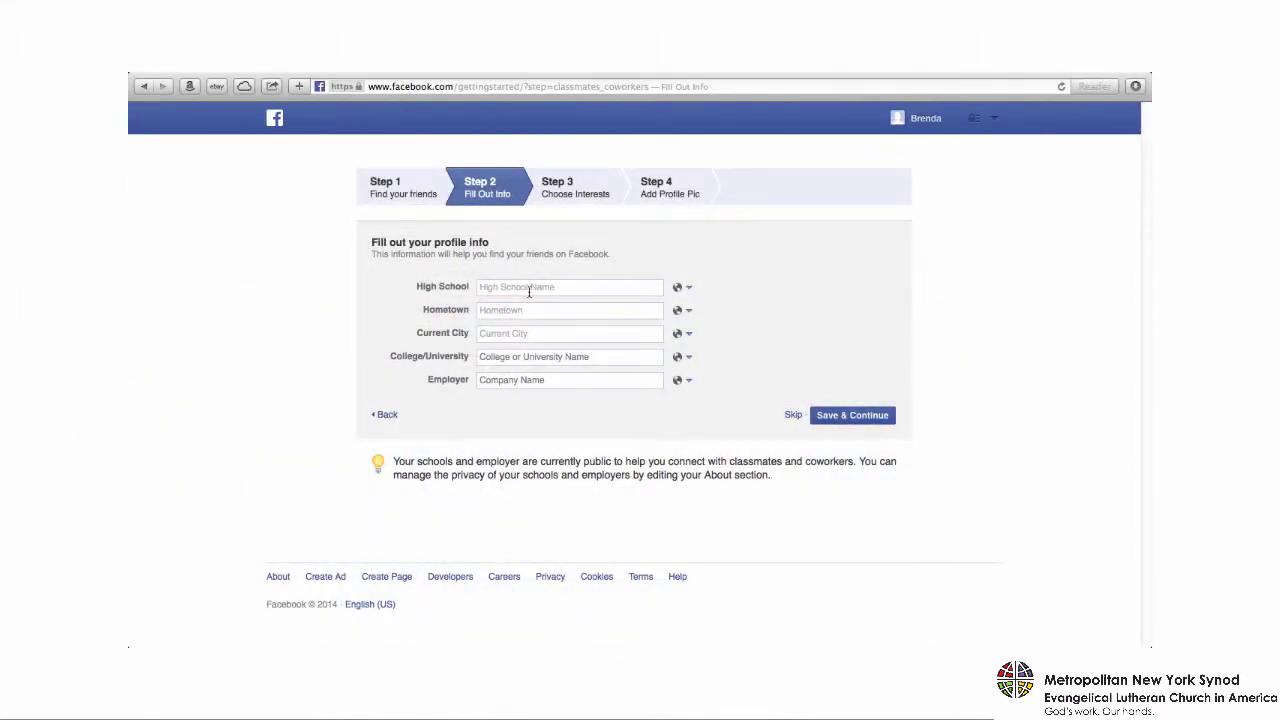
- Set Martin Luther King High School, hometown Philadelphia, and current city New York, New York
left_click(522, 291)
type("luther")
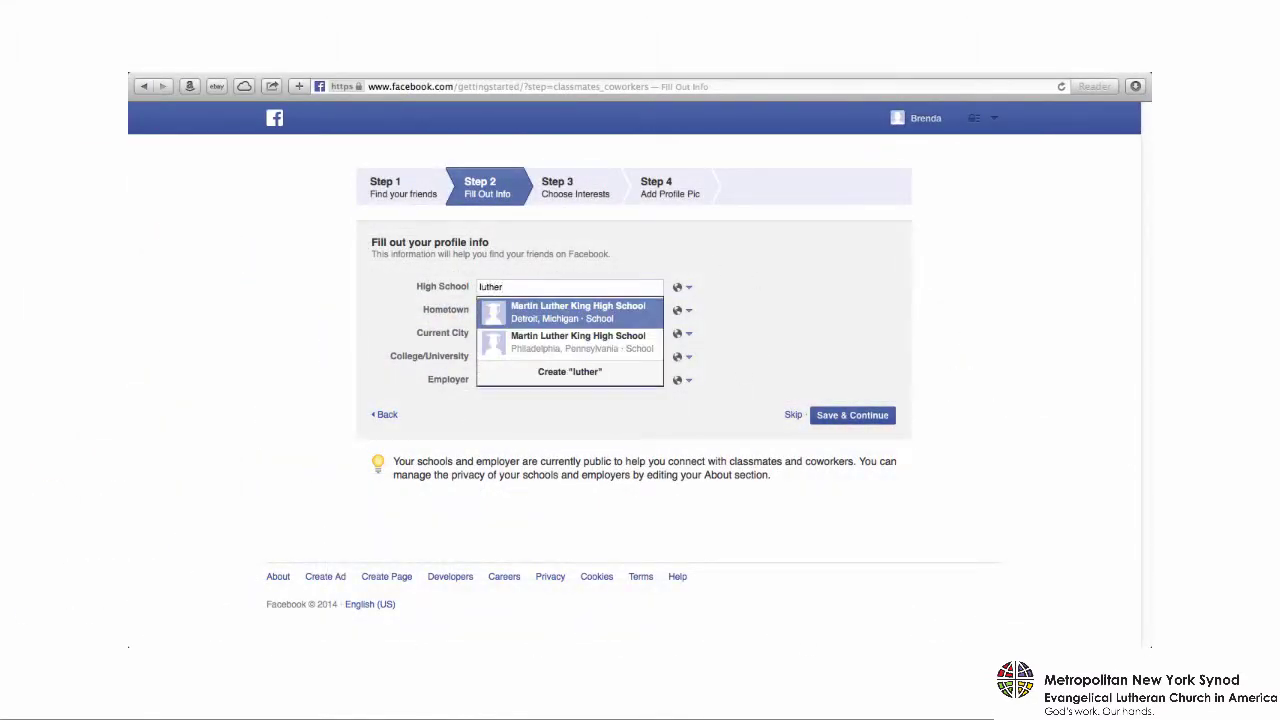
key("Down")
key("Return")
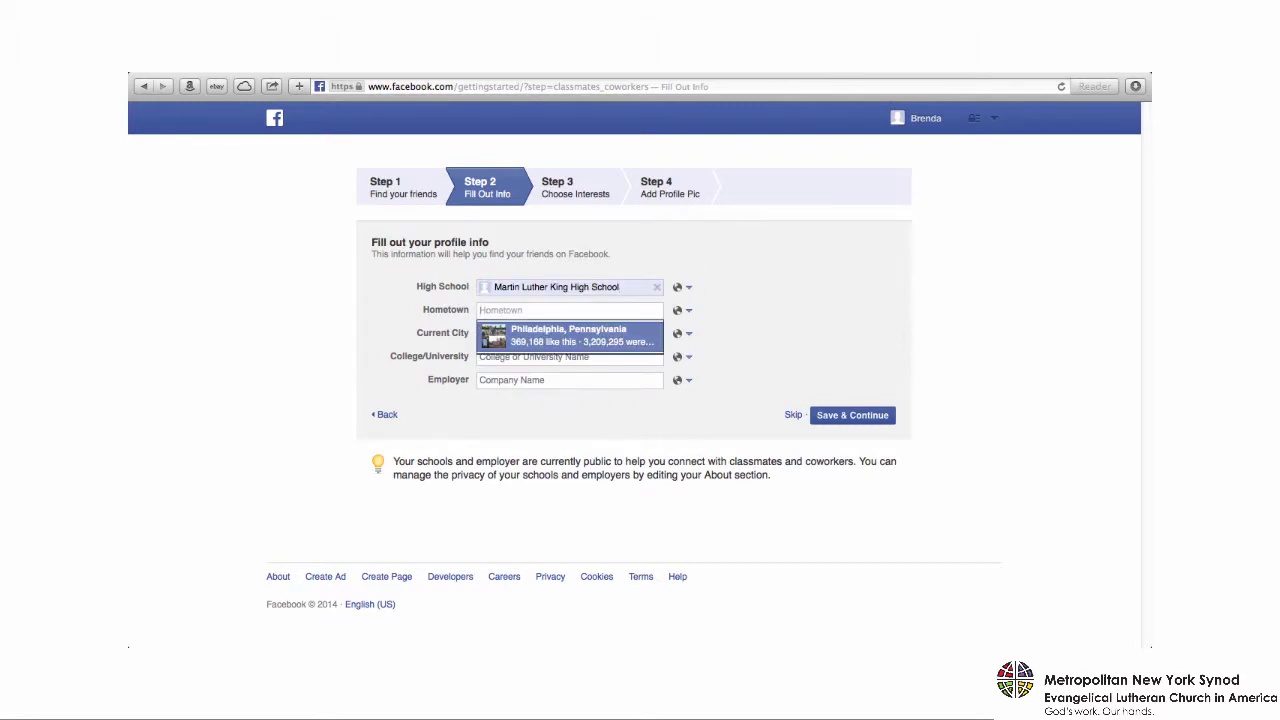
key("Return")
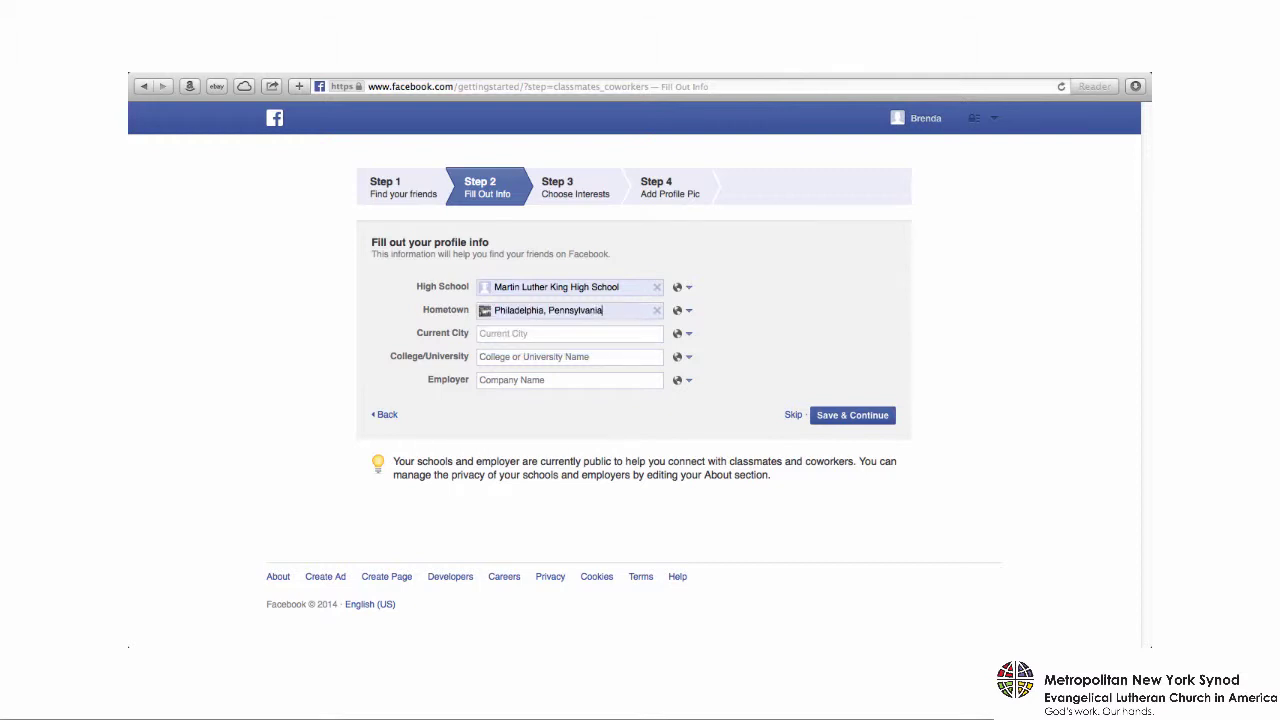
left_click(578, 335)
type("New")
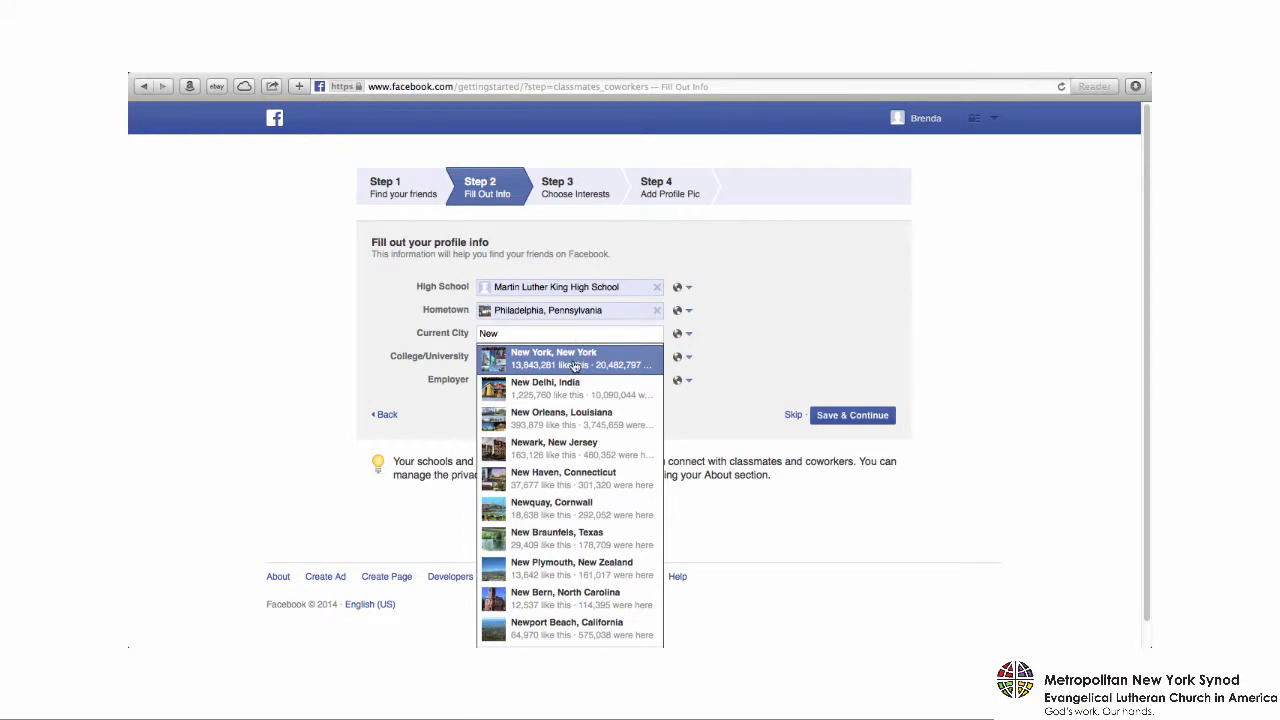
left_click(576, 366)
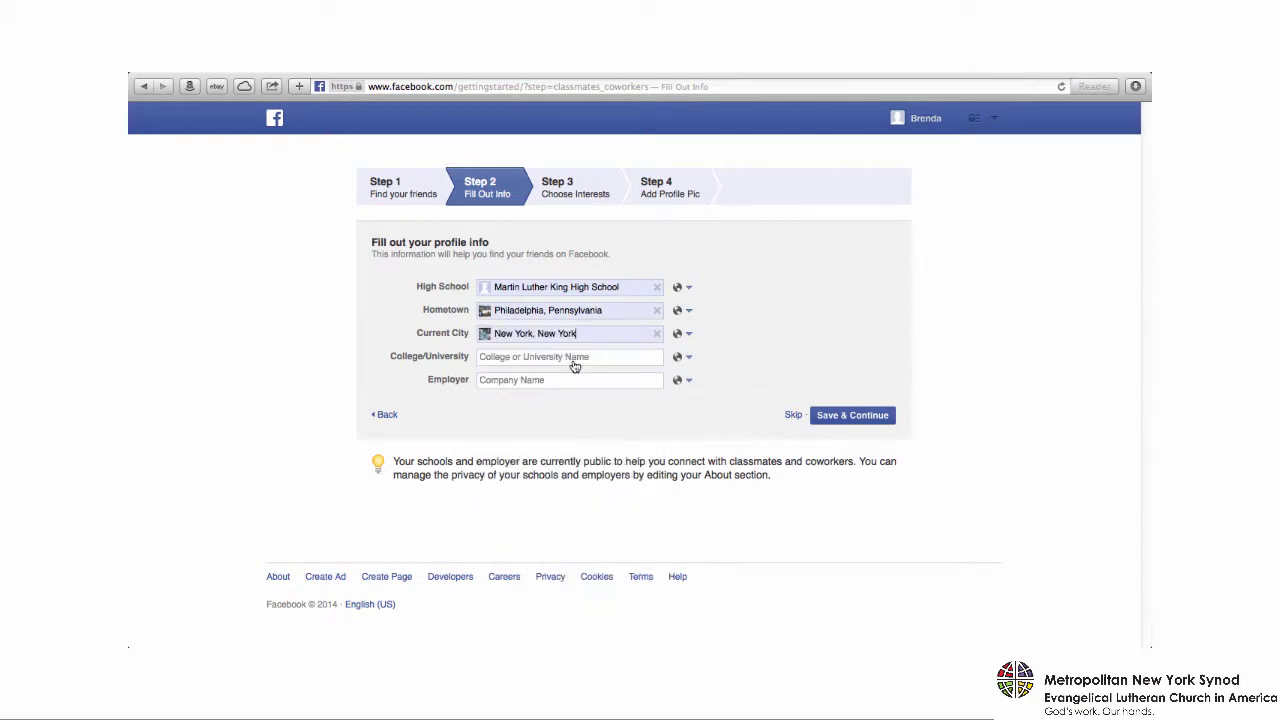
- Add Pacific Lutheran University as college and Google as employer, then save and continue
left_click(546, 358)
type("luther")
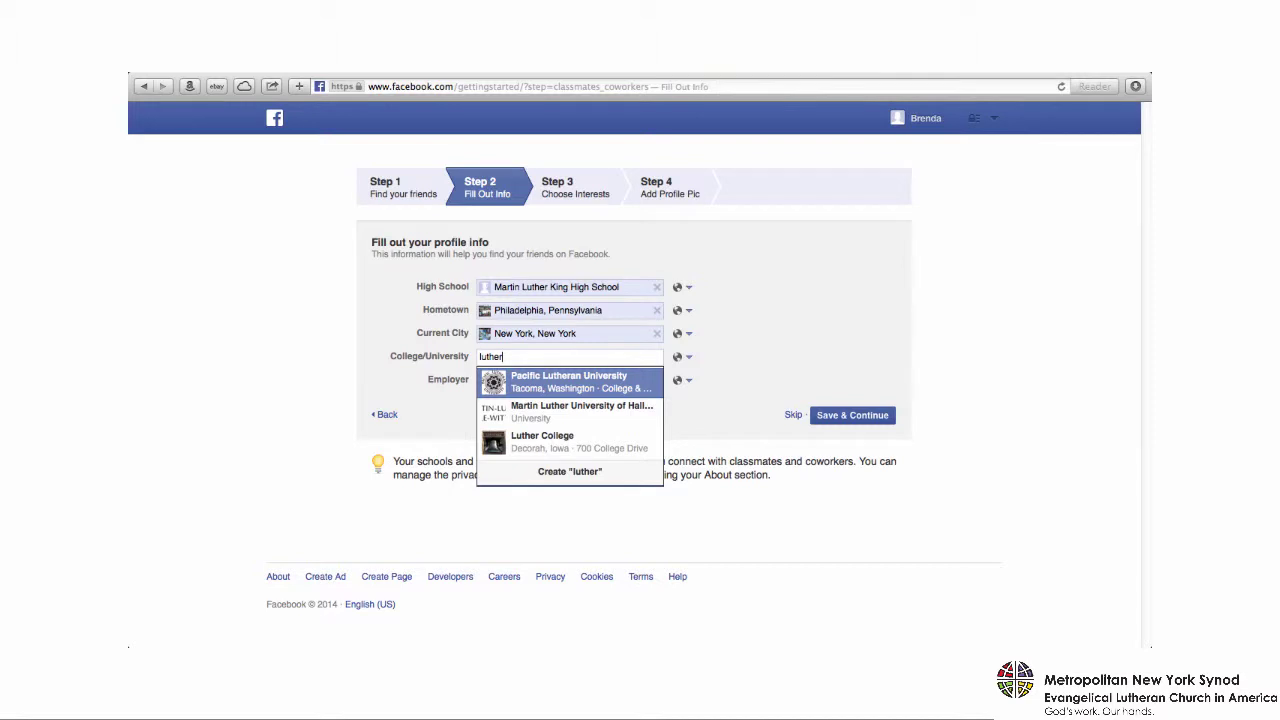
key("Return")
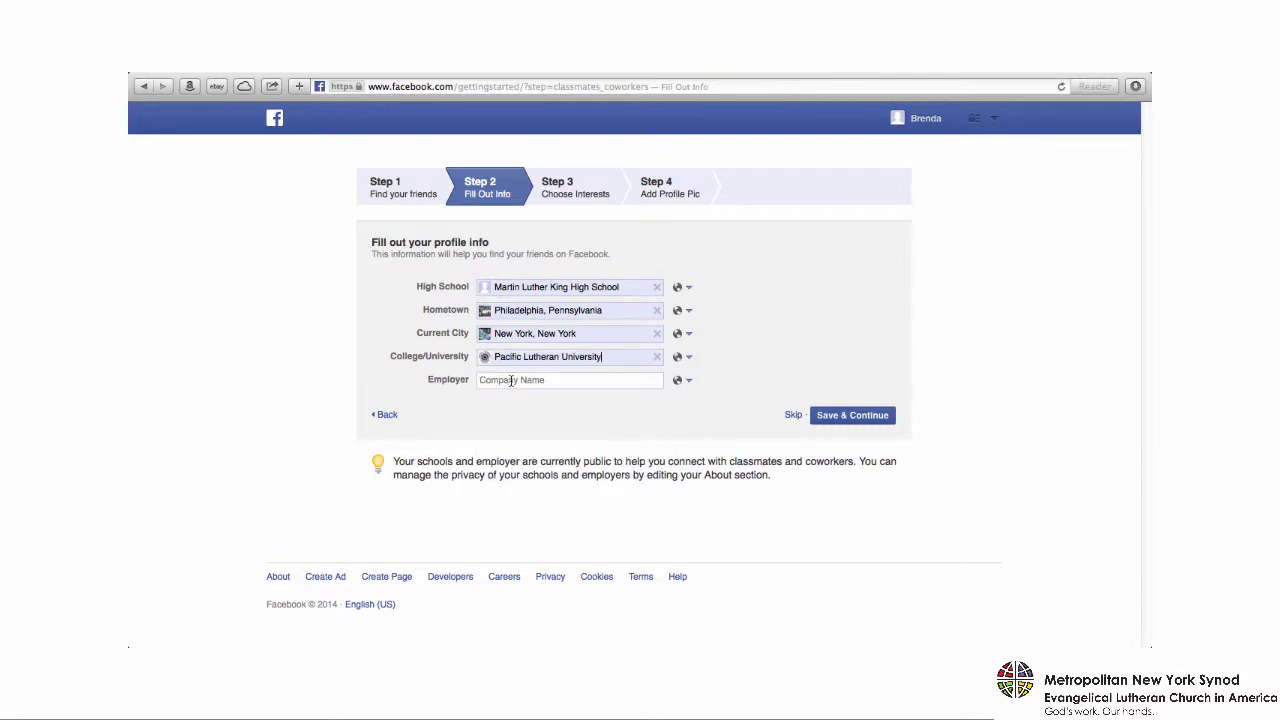
left_click(511, 380)
type("Goog")
key("Return")
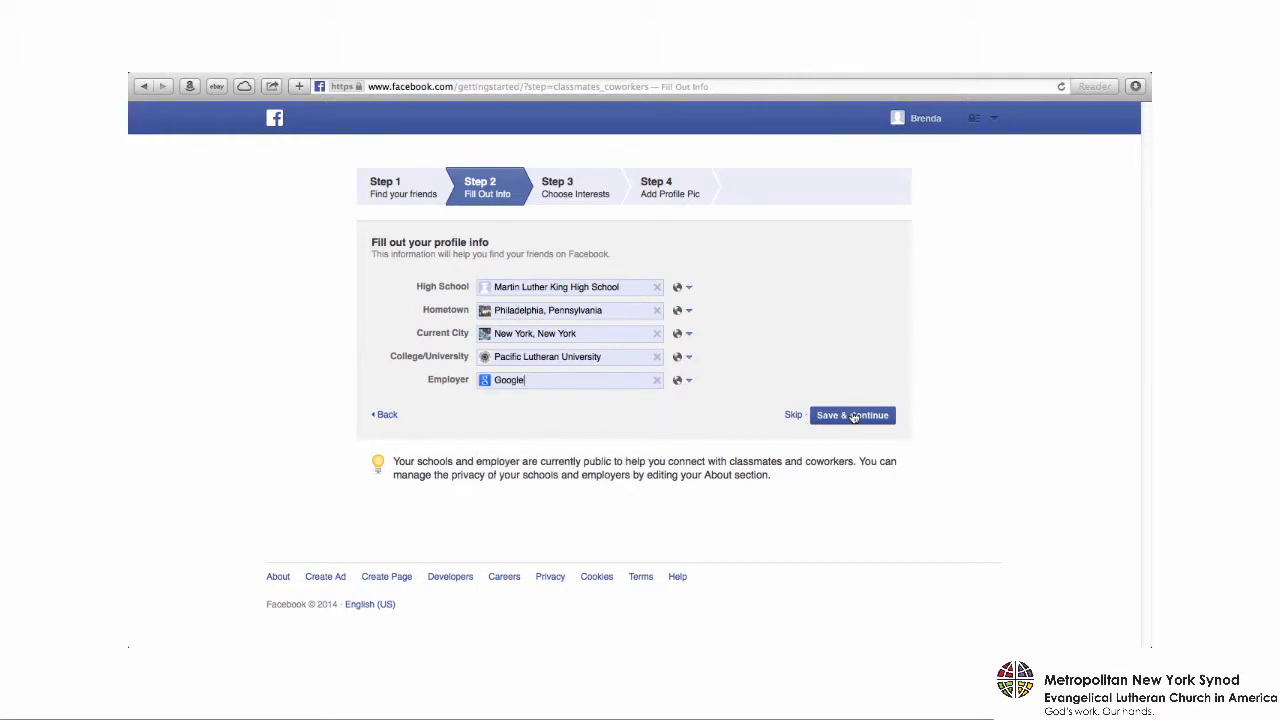
left_click(853, 416)
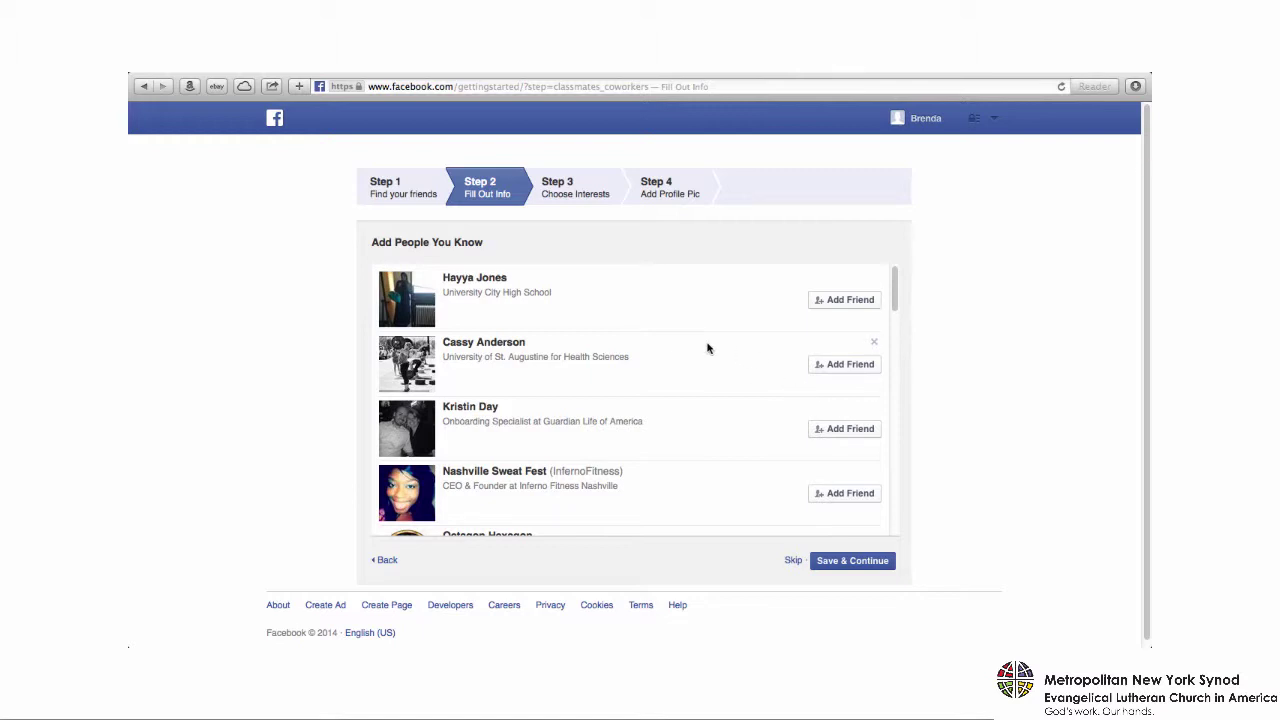
- Skip the Add People You Know suggestions and the interest pages
scroll(707, 348, "down", 4)
scroll(707, 348, "down", 15)
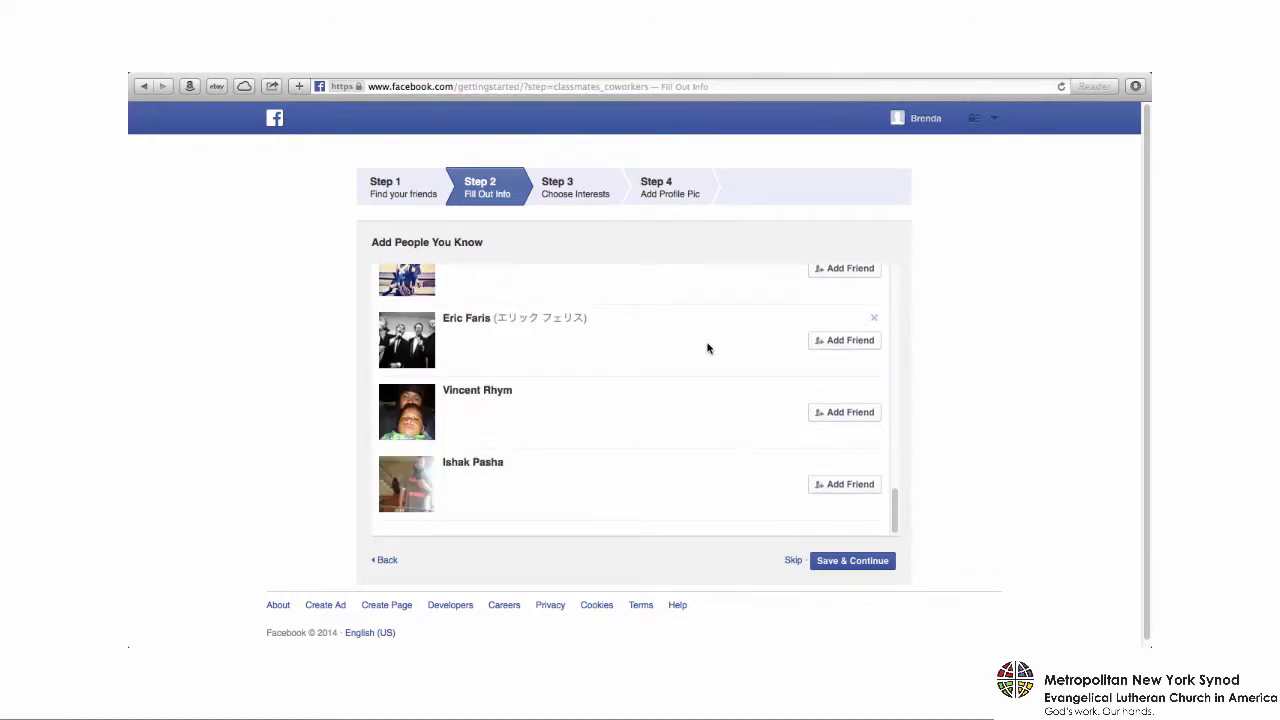
left_click(792, 562)
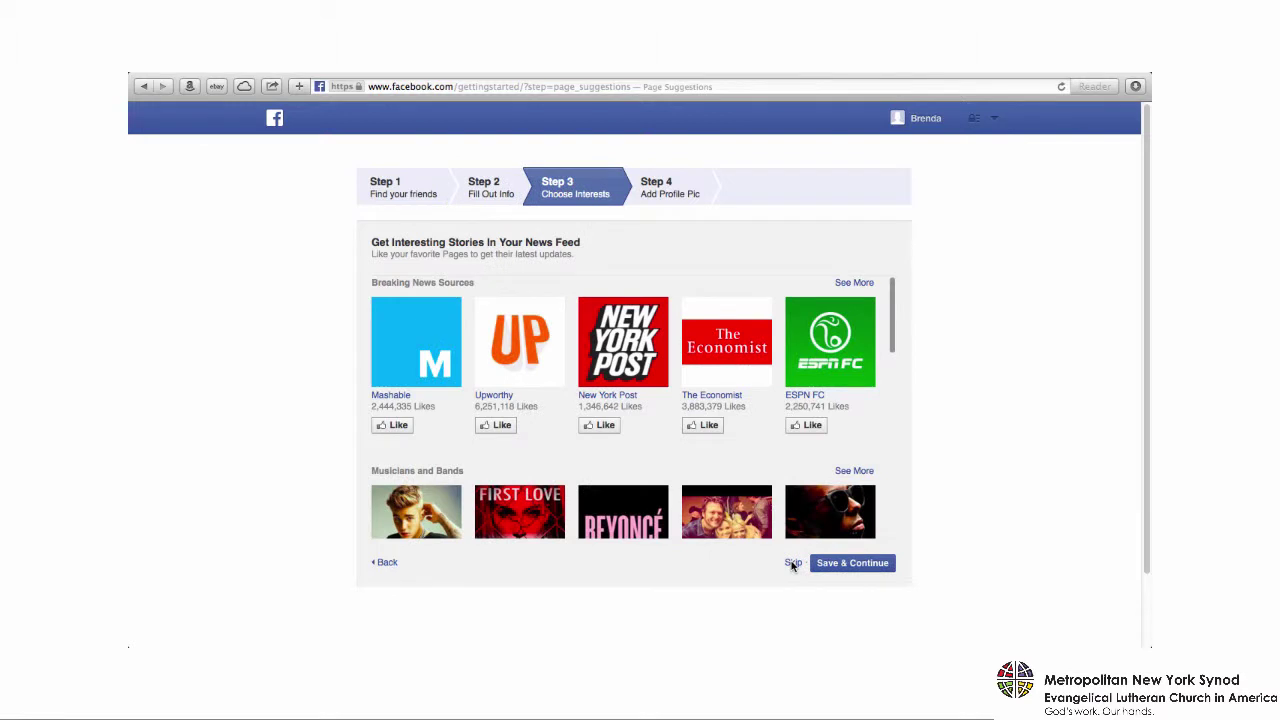
scroll(748, 386, "down", 10)
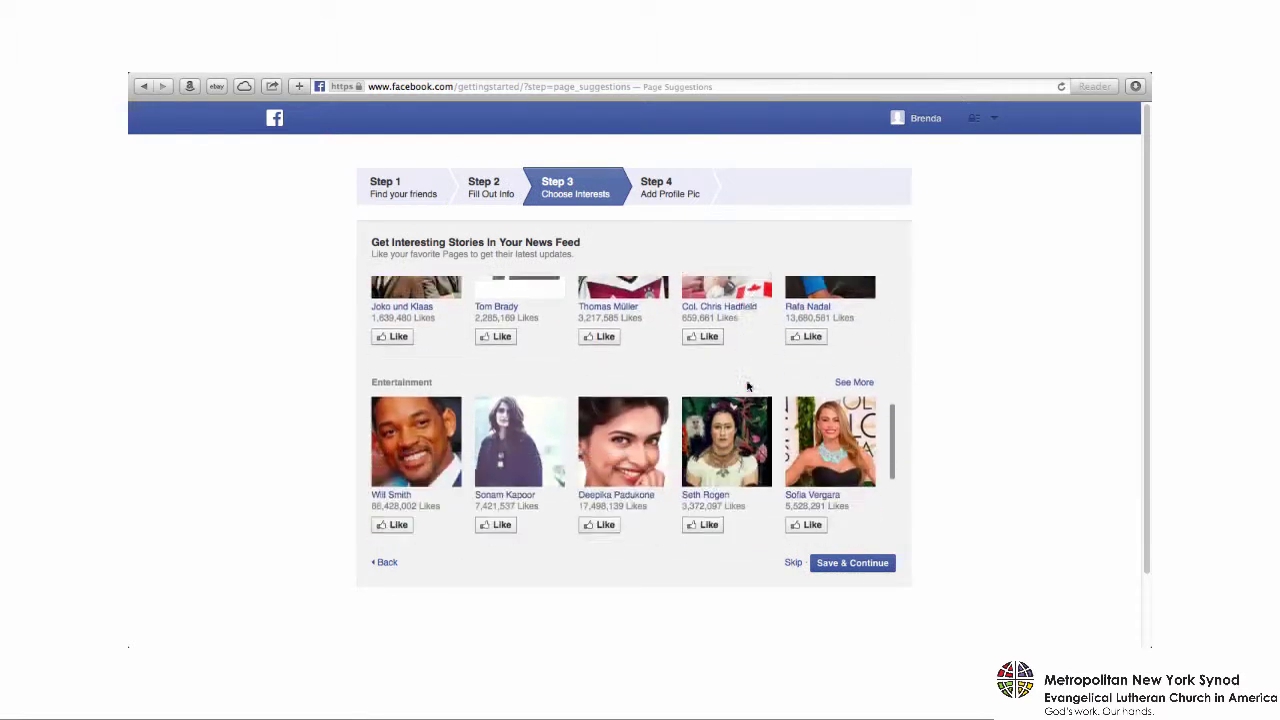
scroll(748, 386, "down", 3)
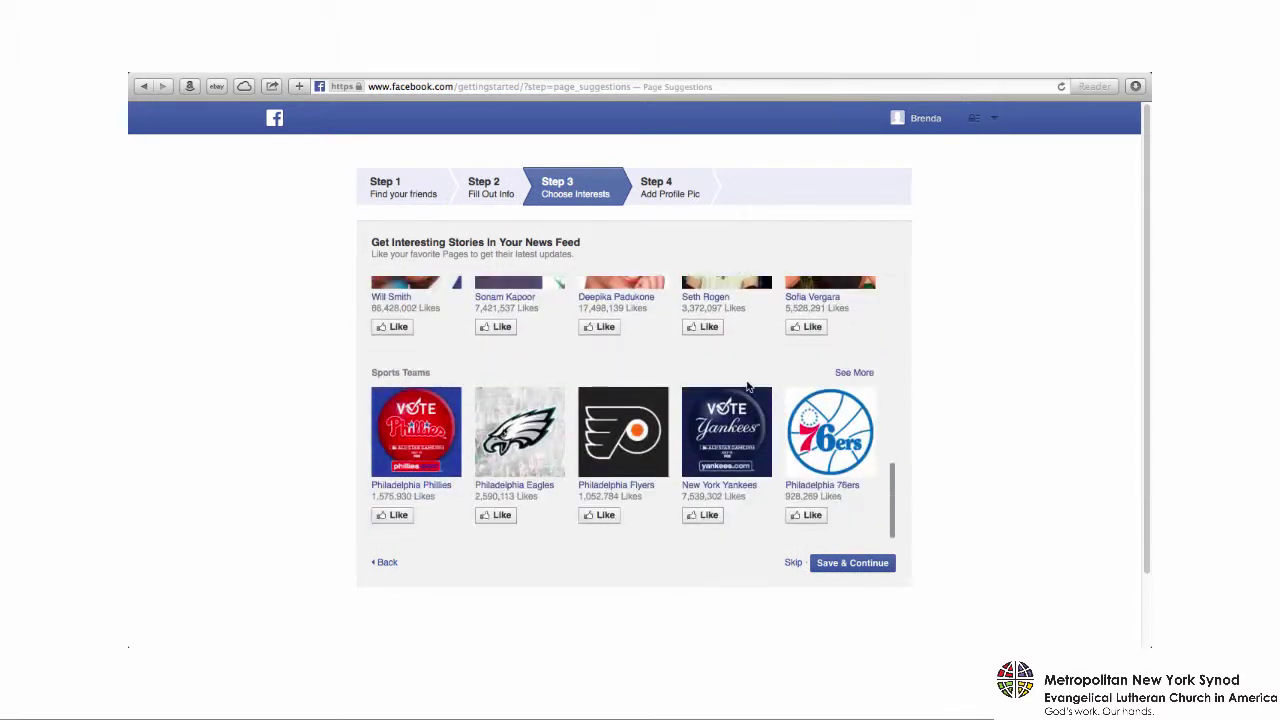
left_click(792, 563)
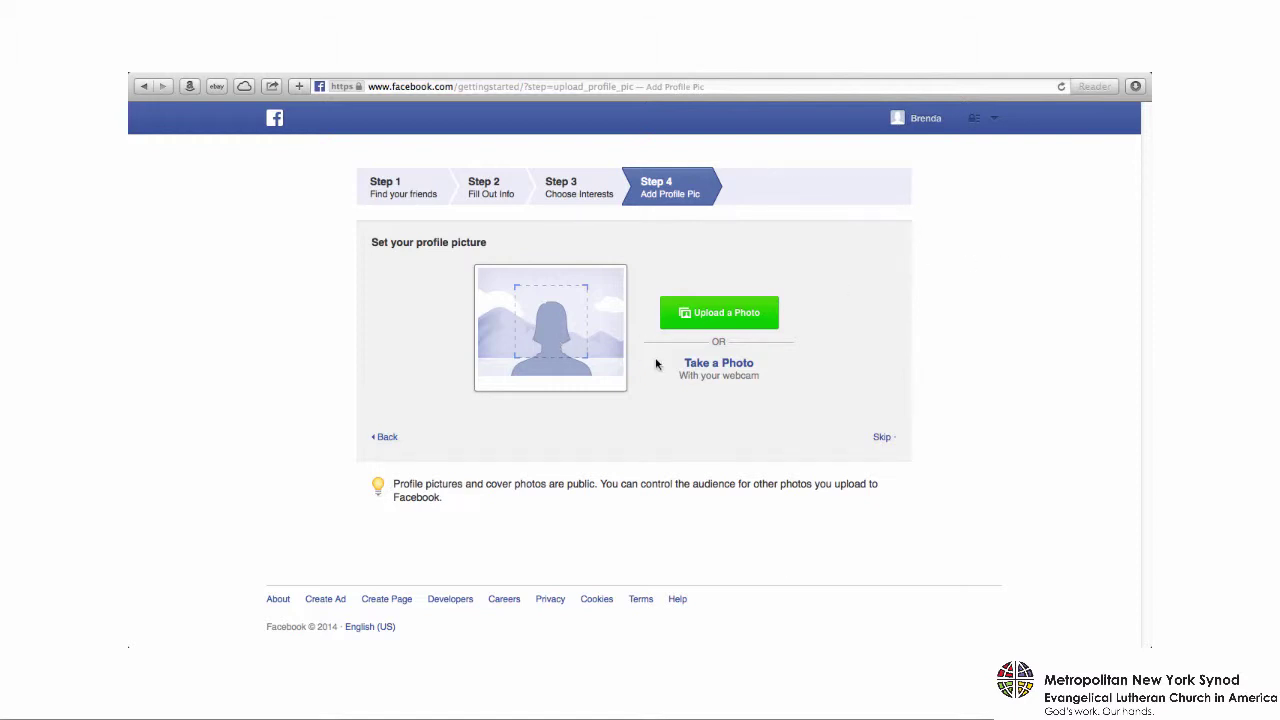
- Upload me.jpg from the Desktop as the profile picture and finish setup
left_click(705, 314)
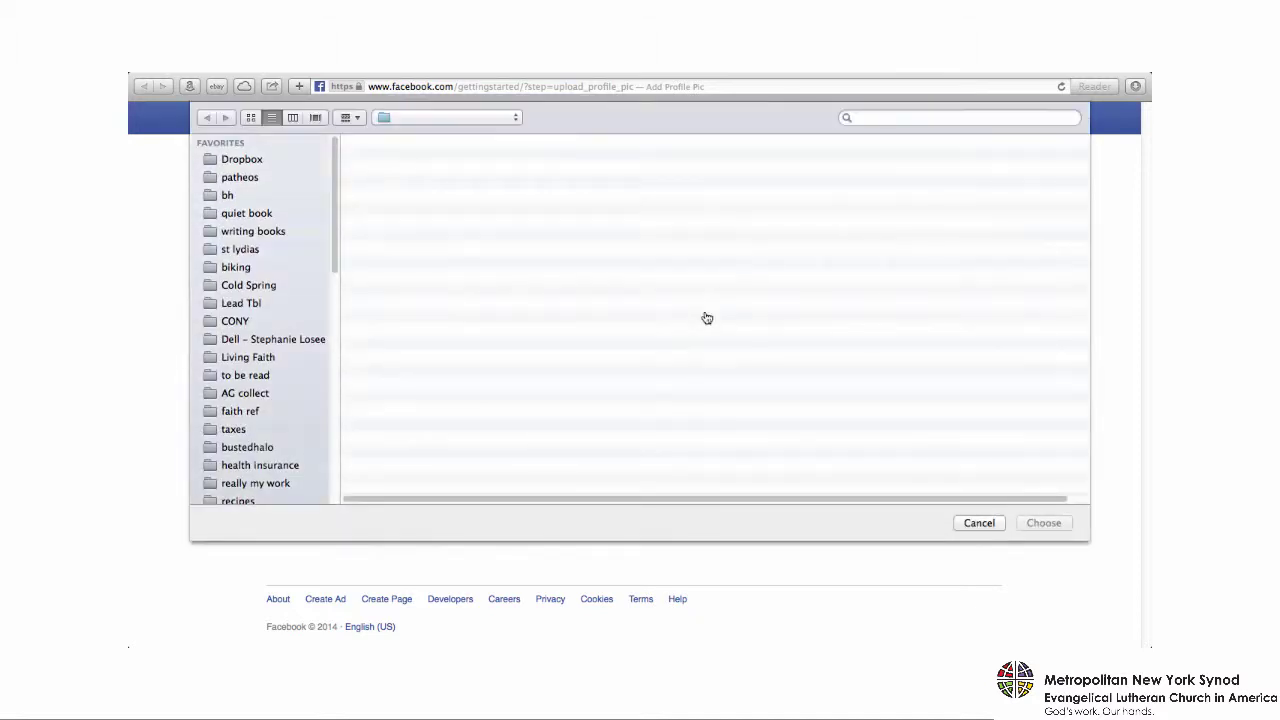
left_click(395, 162)
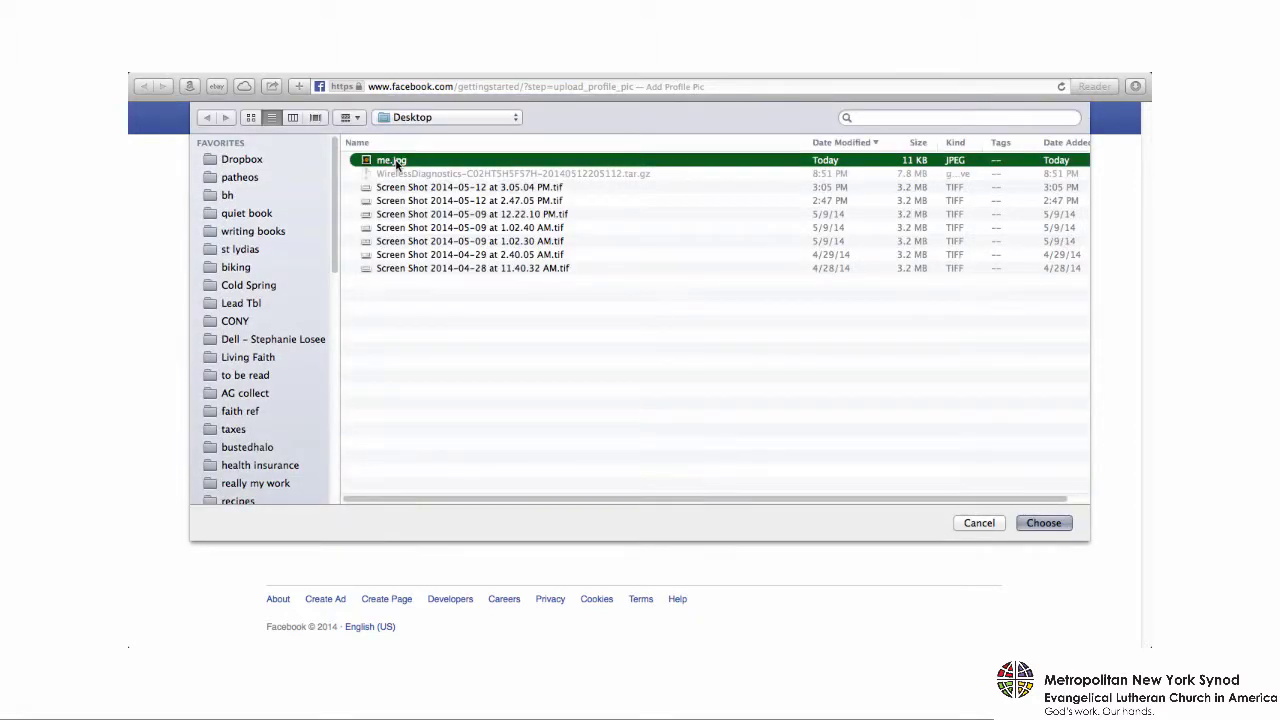
left_click(1050, 523)
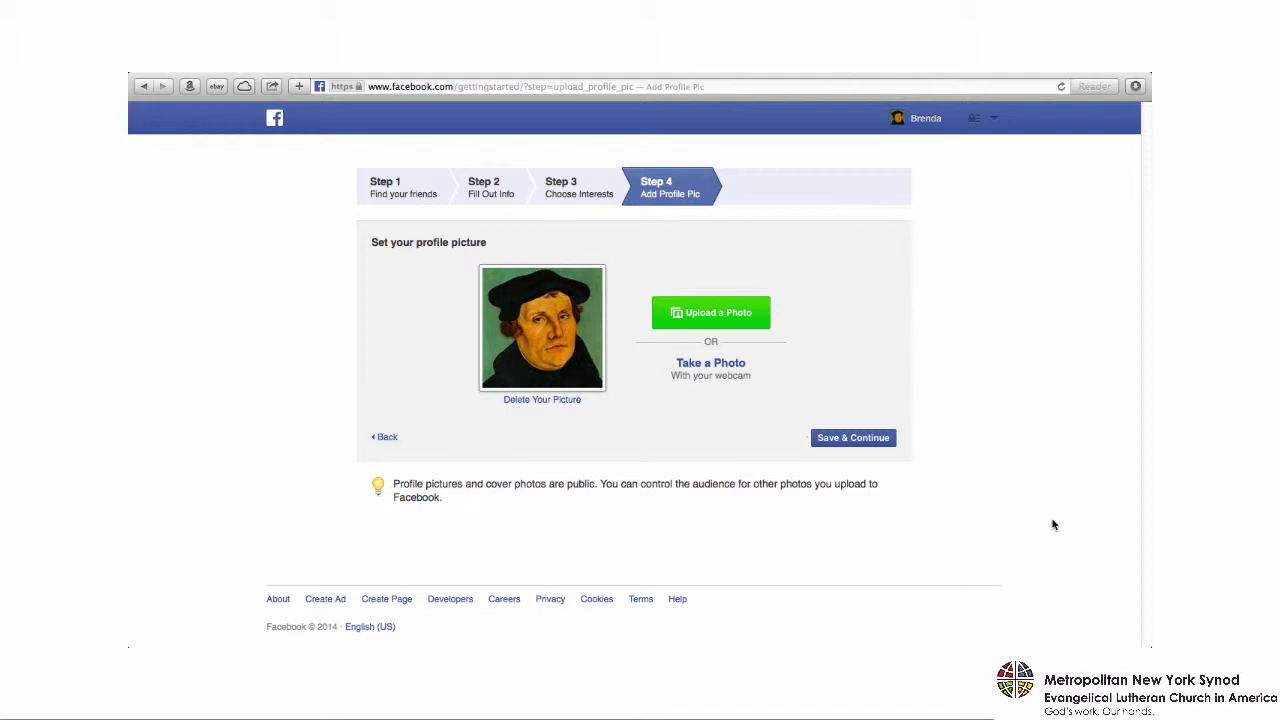
left_click(872, 440)
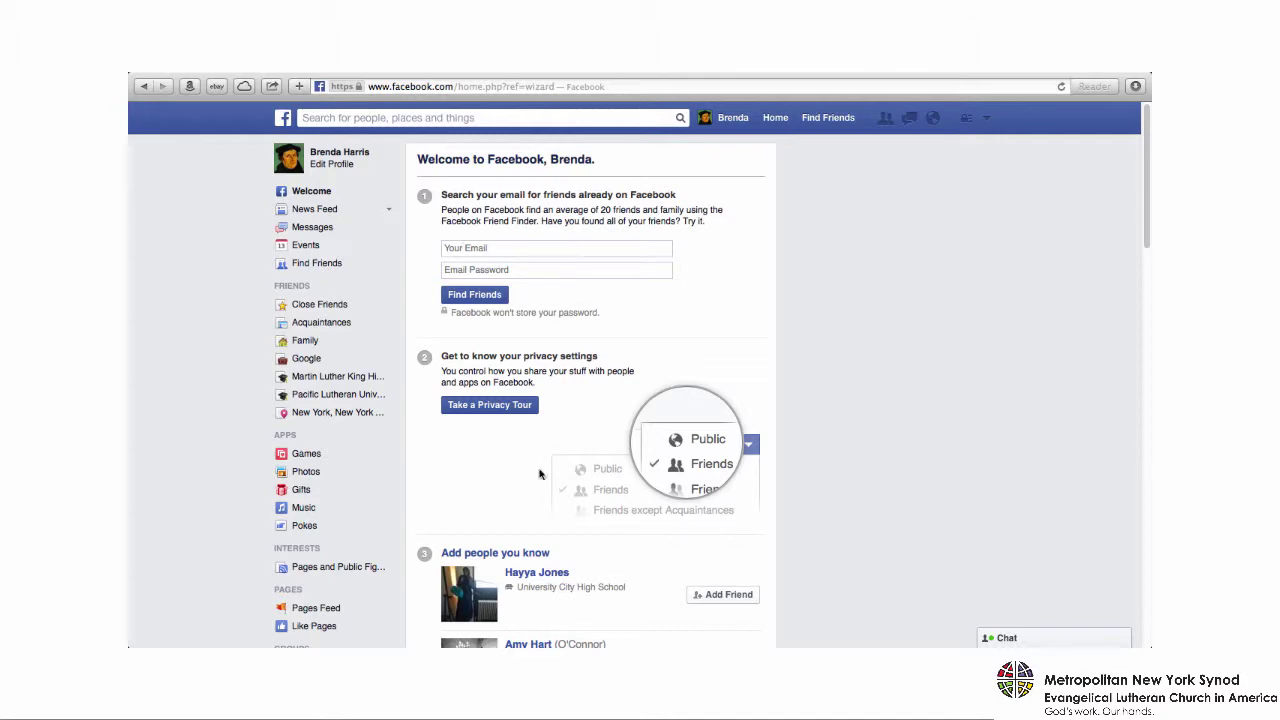
scroll(562, 490, "down", 5)
scroll(562, 490, "down", 10)
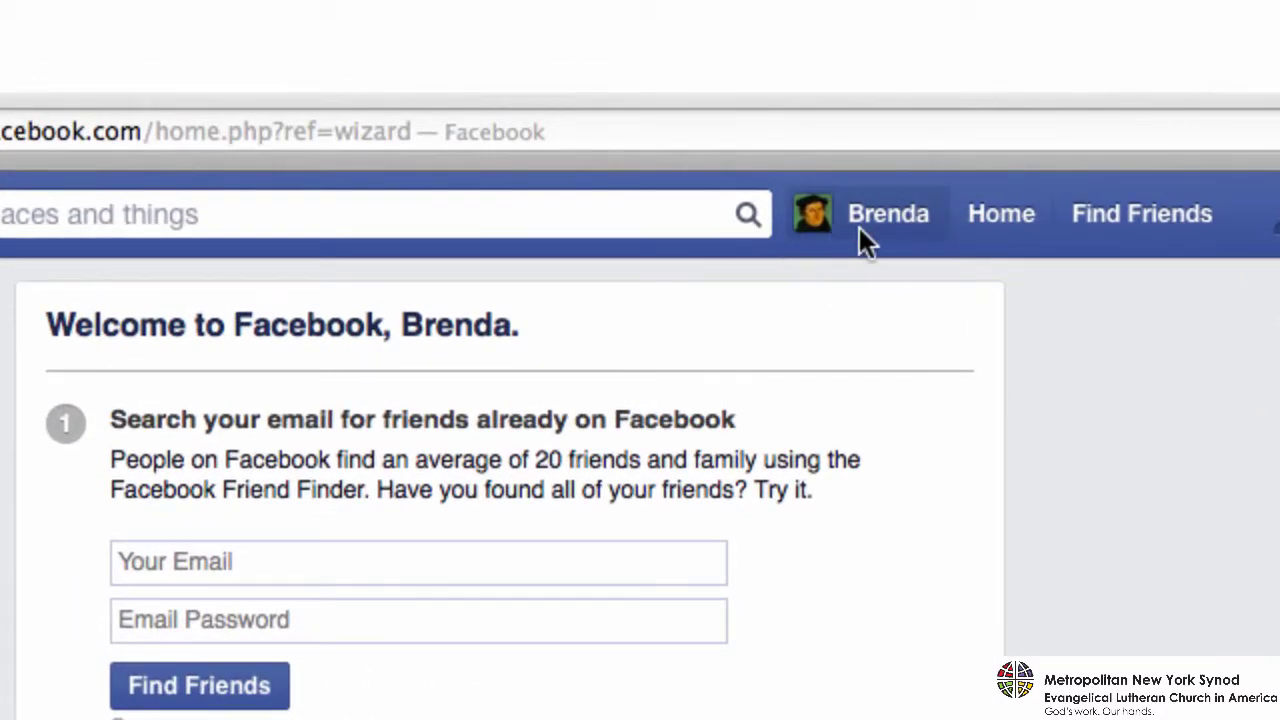
left_click(864, 224)
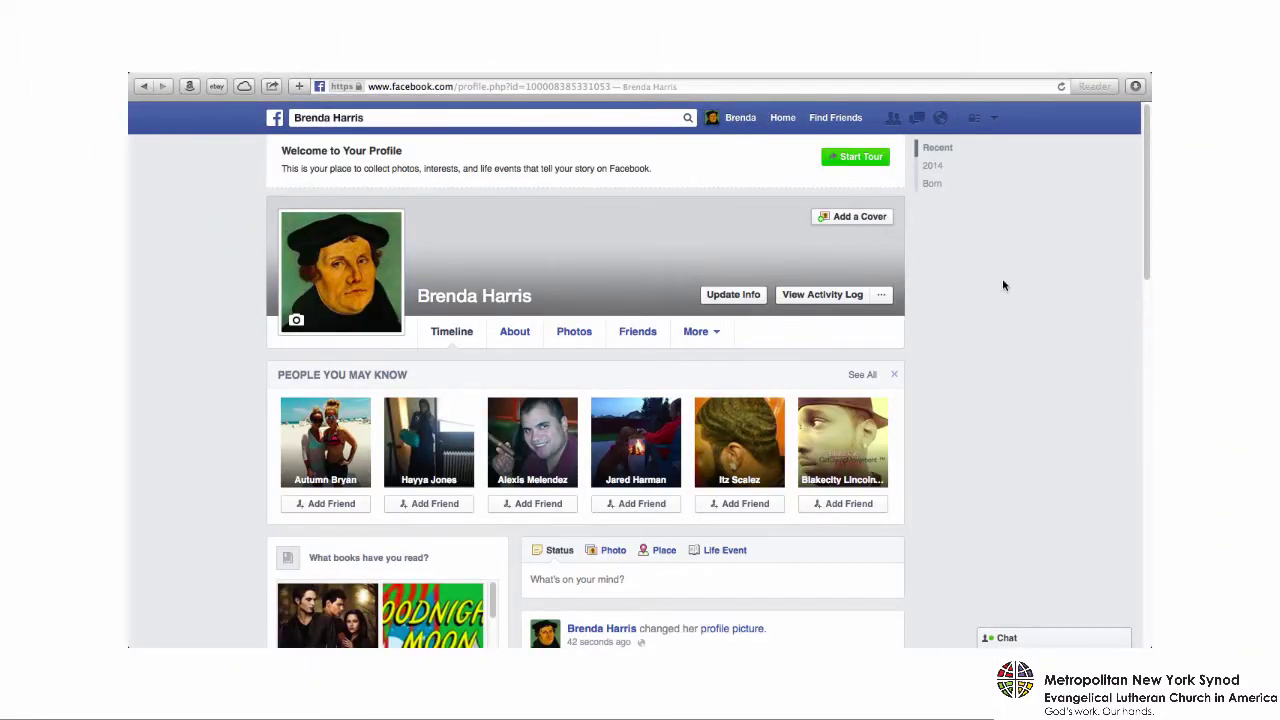
scroll(1003, 285, "down", 3)
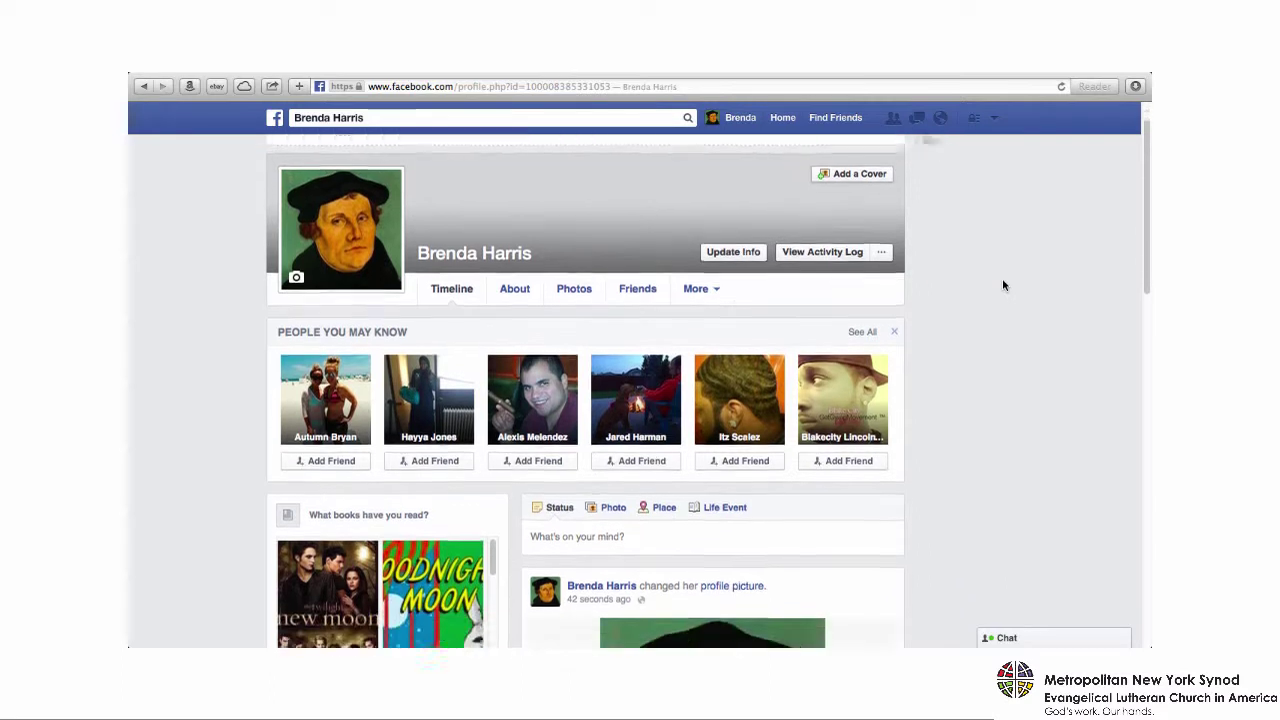
scroll(1003, 285, "down", 9)
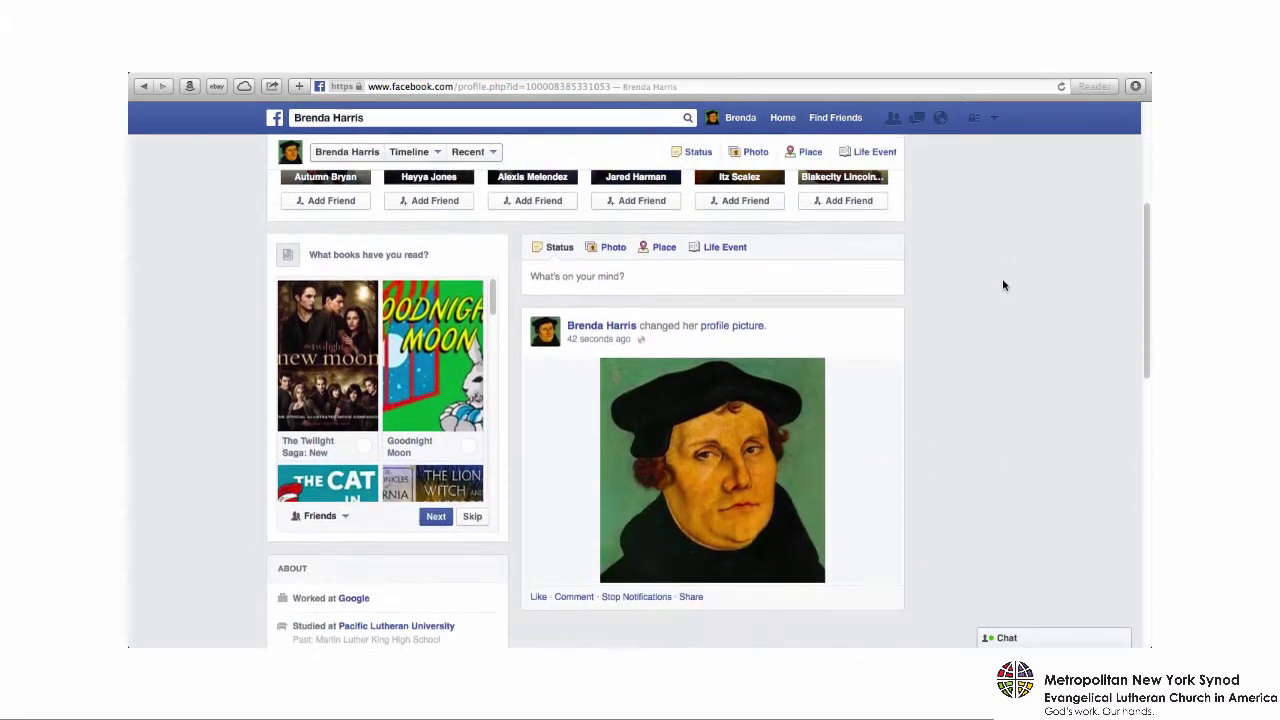
scroll(1003, 285, "down", 3)
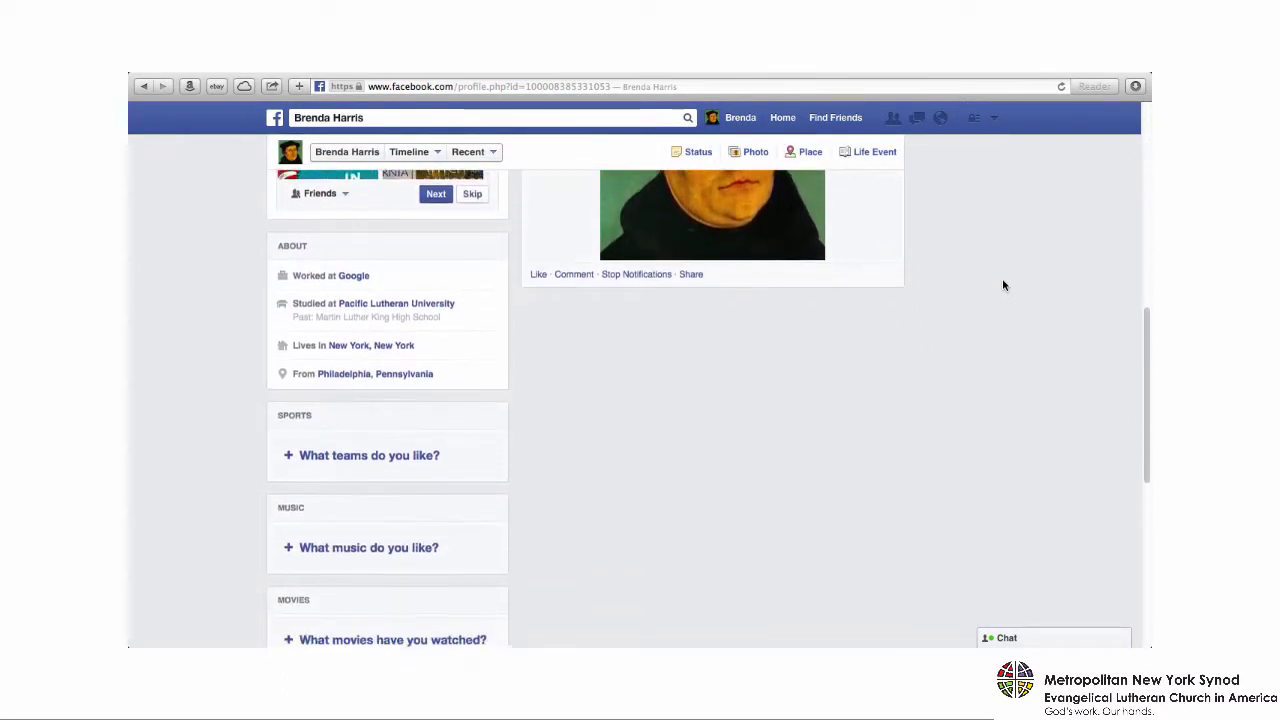
scroll(1003, 285, "down", 3)
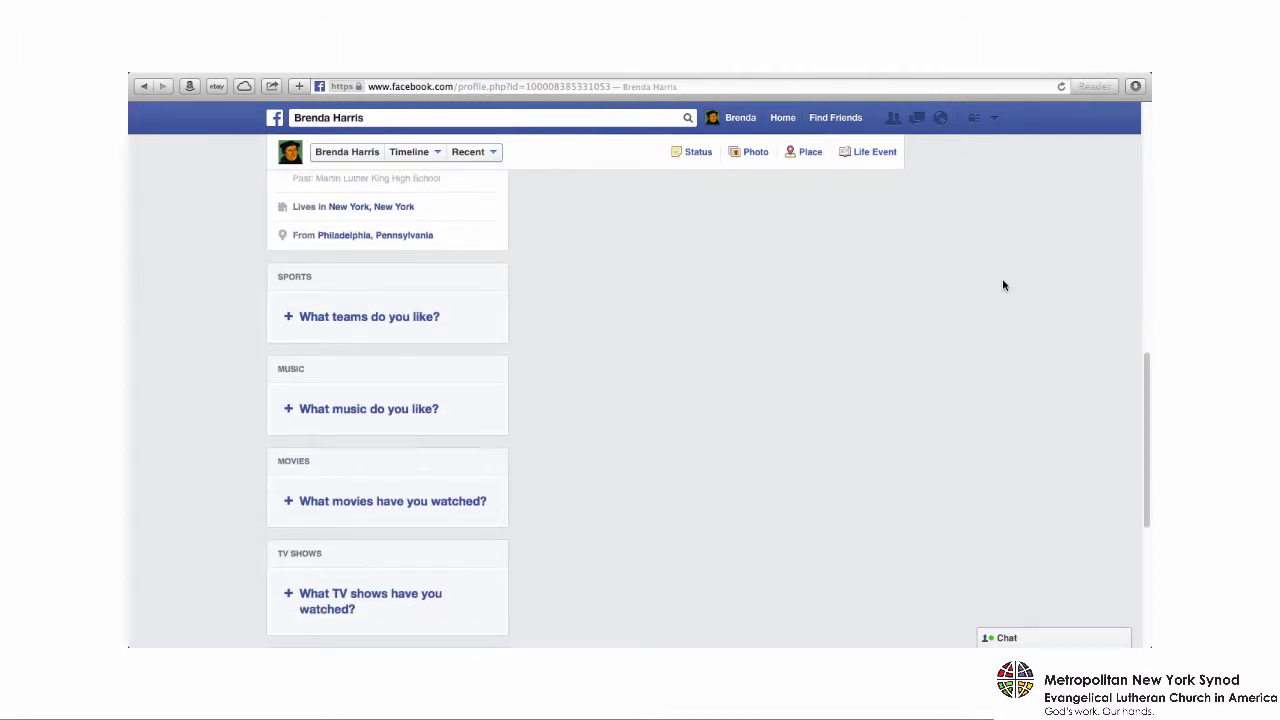
scroll(1003, 285, "down", 10)
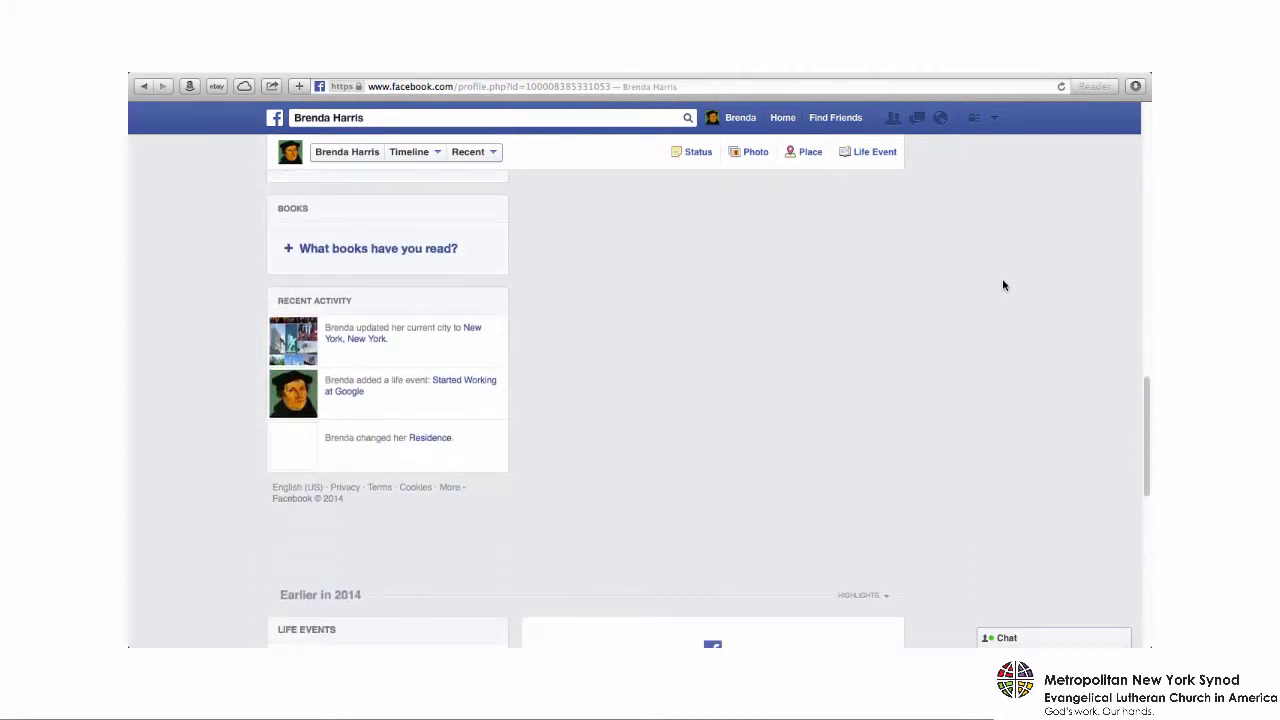
scroll(1003, 285, "down", 6)
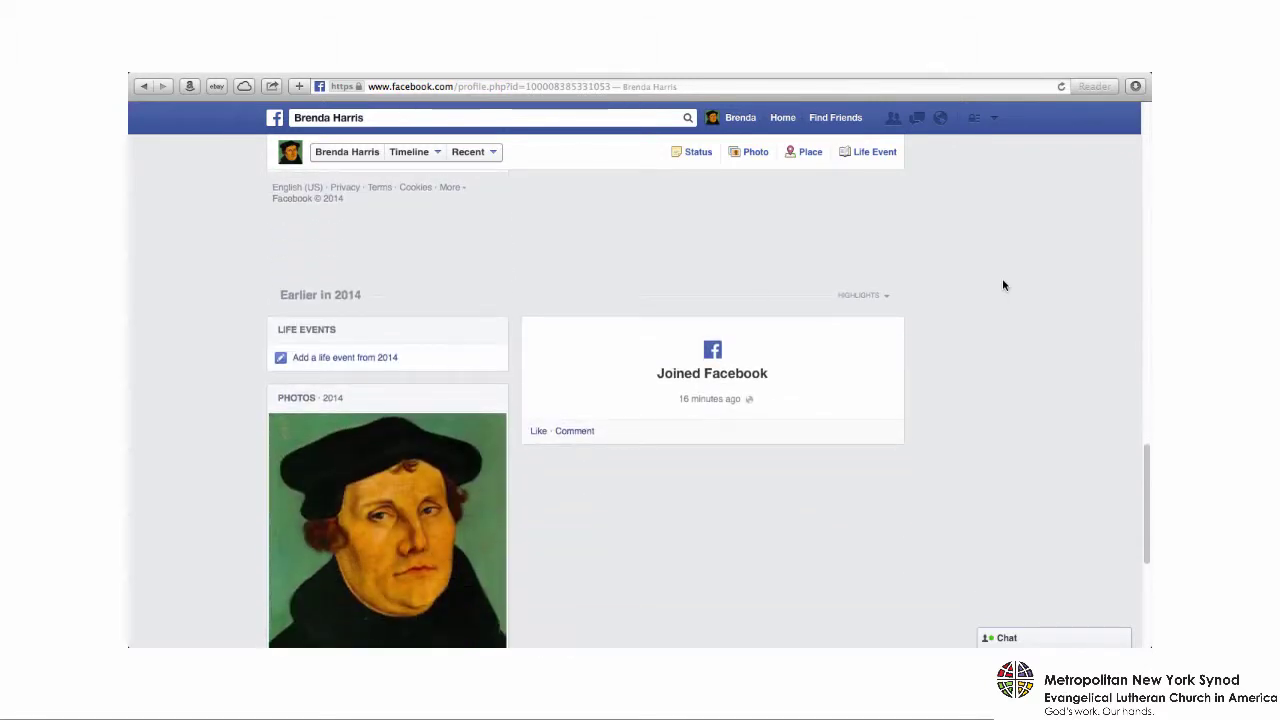
scroll(1004, 286, "down", 6)
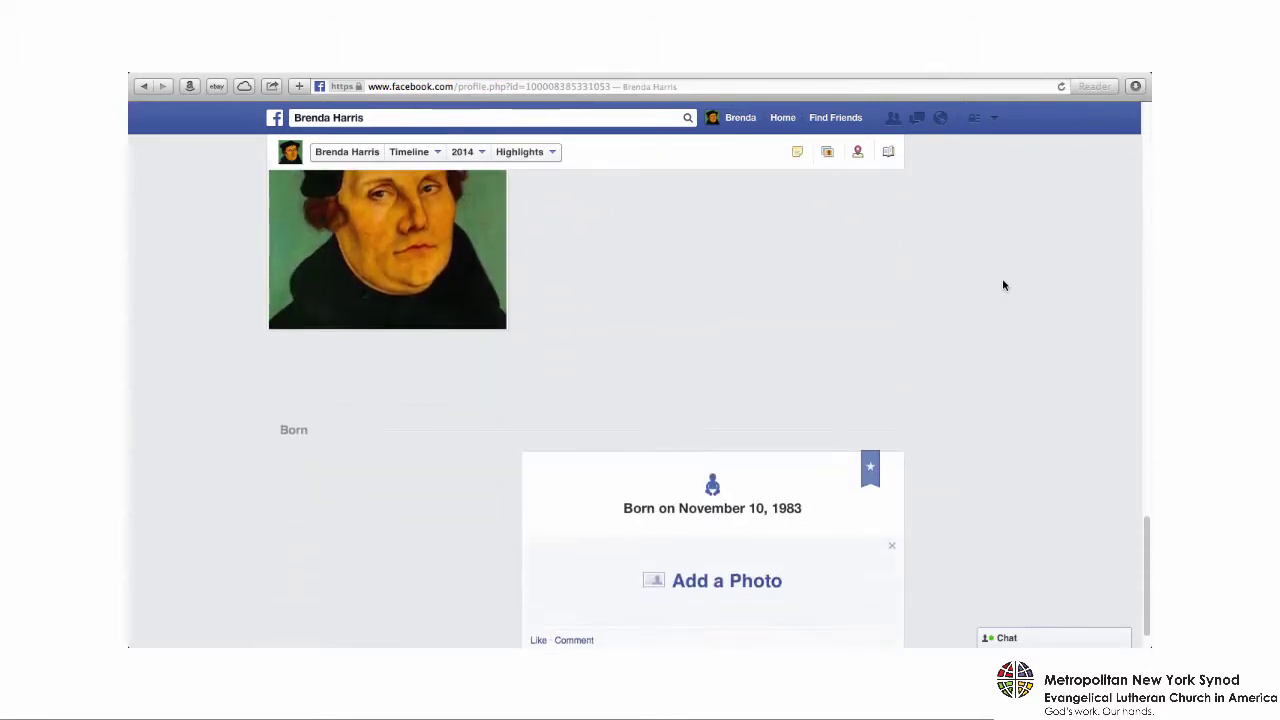
scroll(1004, 286, "down", 2)
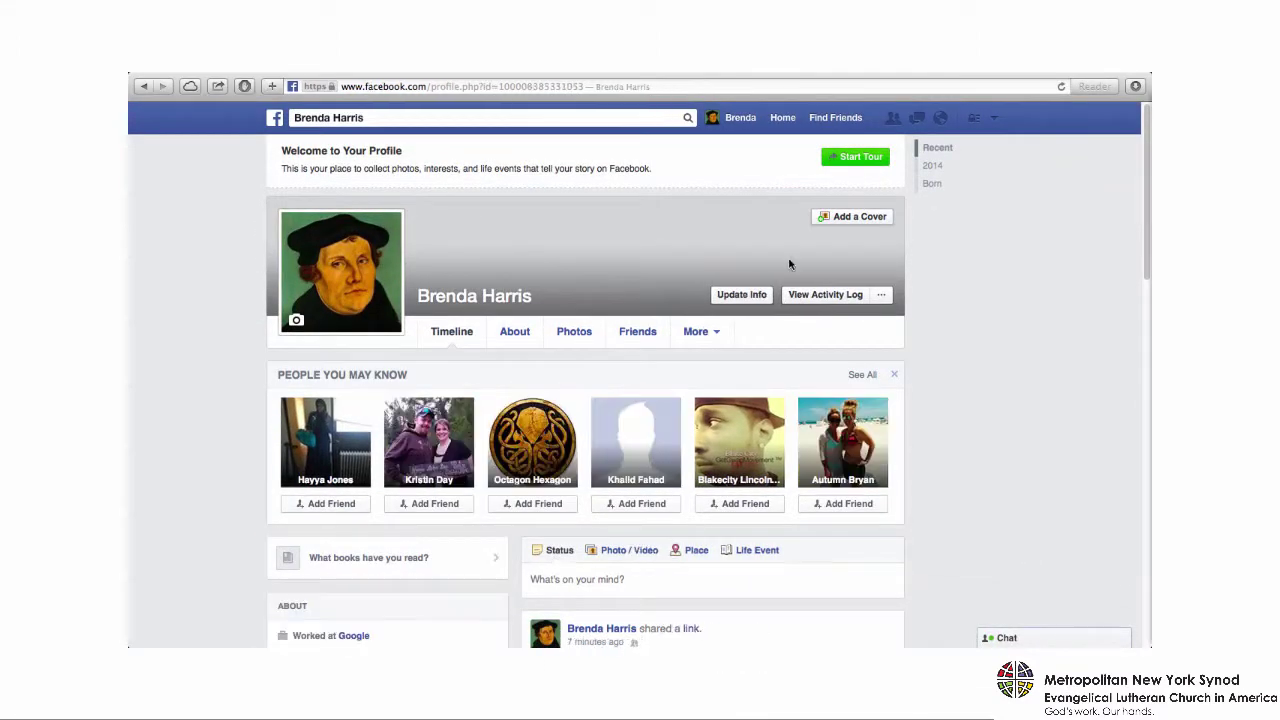
left_click(274, 127)
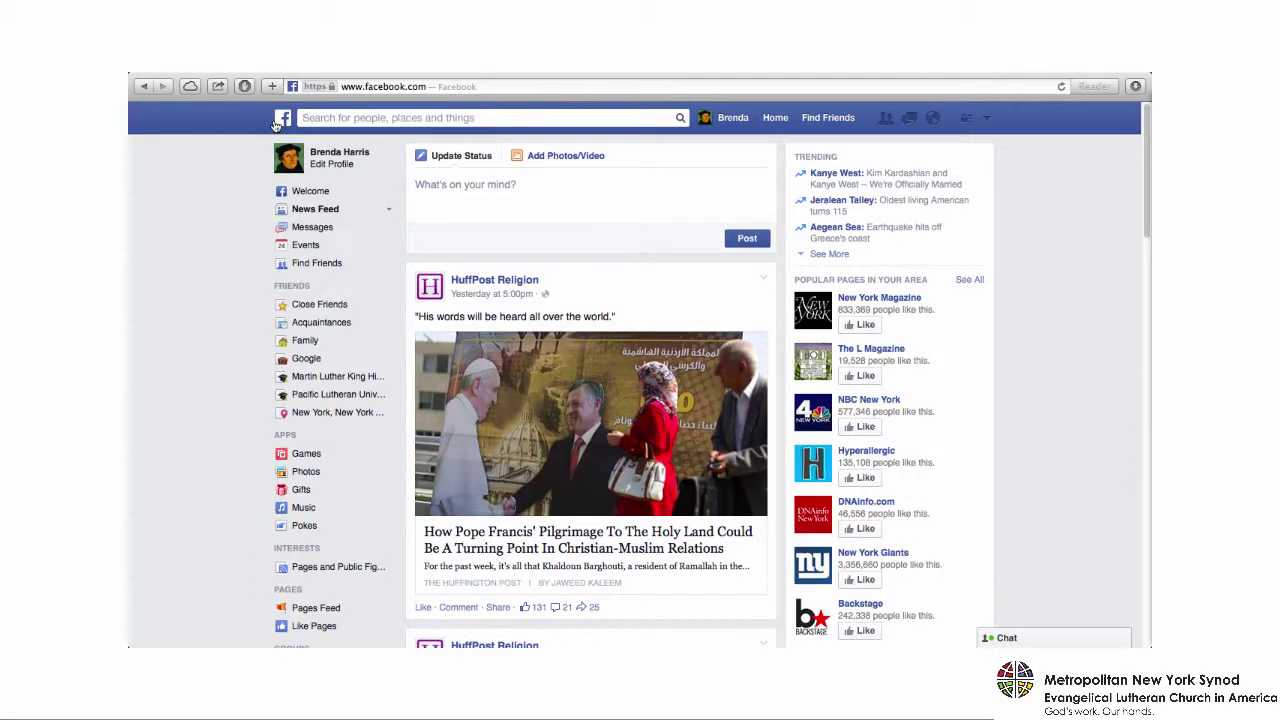
scroll(391, 312, "down", 1)
scroll(391, 312, "down", 4)
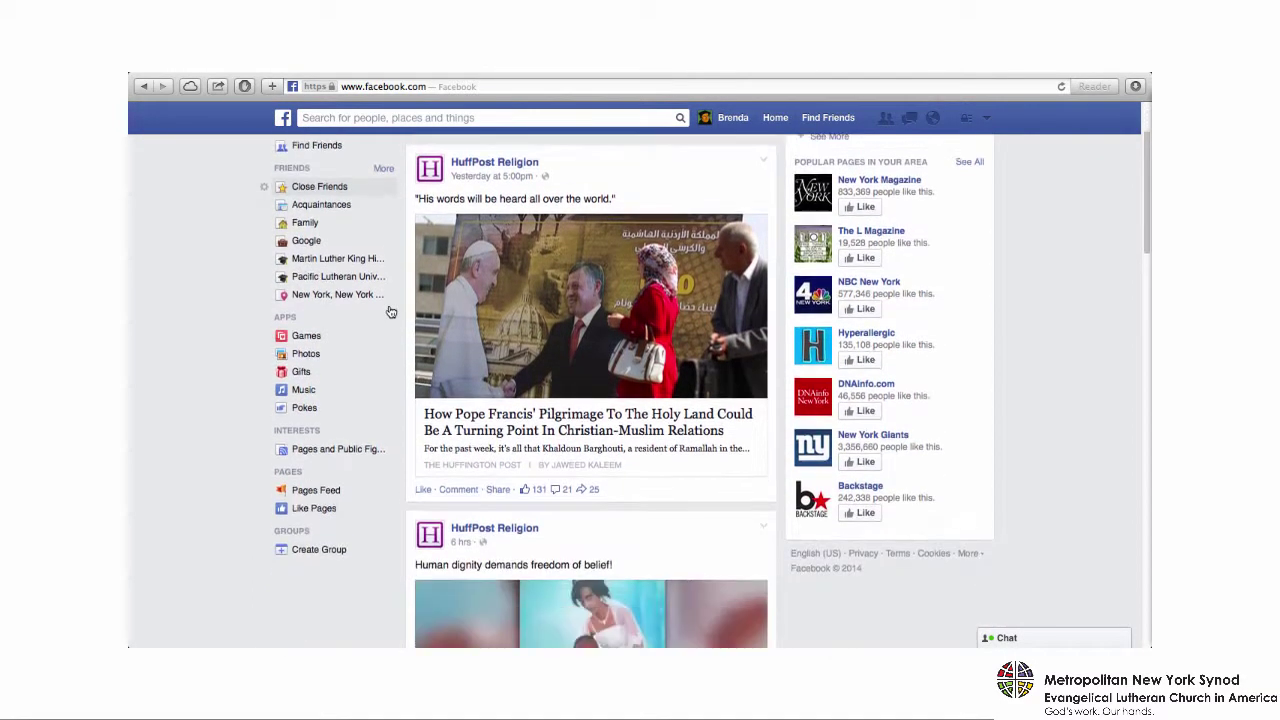
scroll(391, 312, "down", 2)
scroll(391, 312, "down", 2)
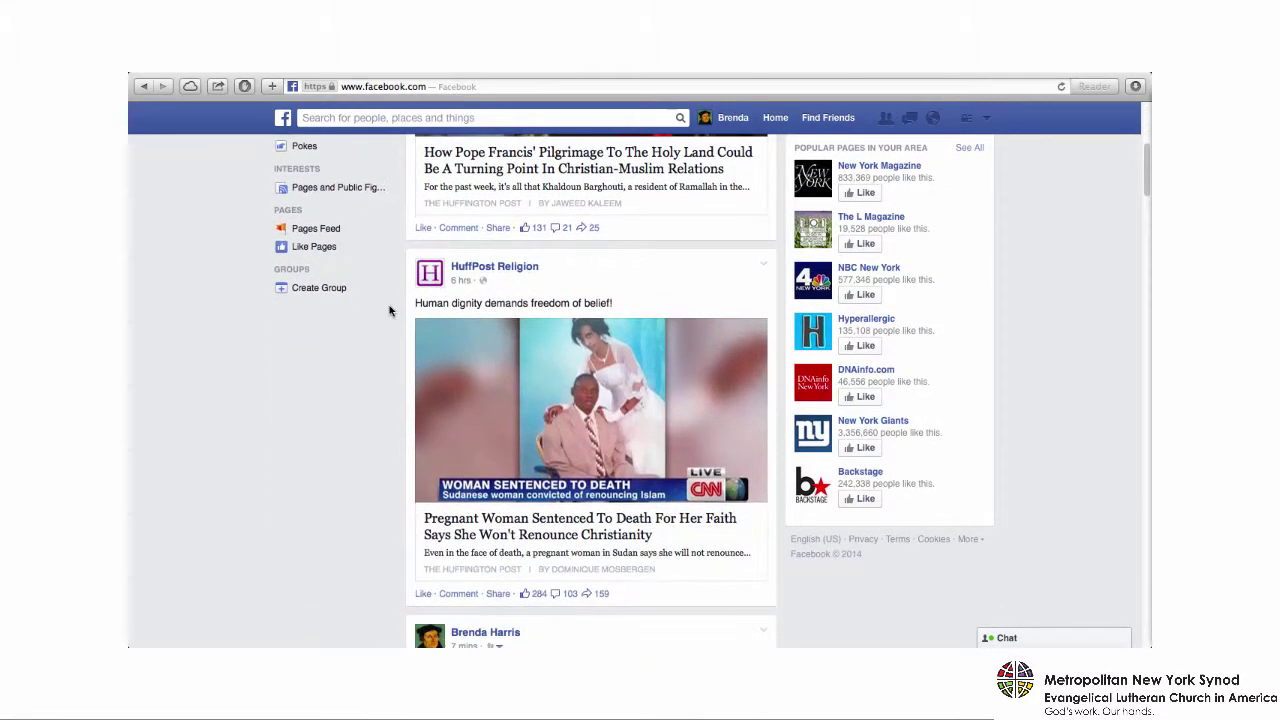
scroll(391, 312, "down", 14)
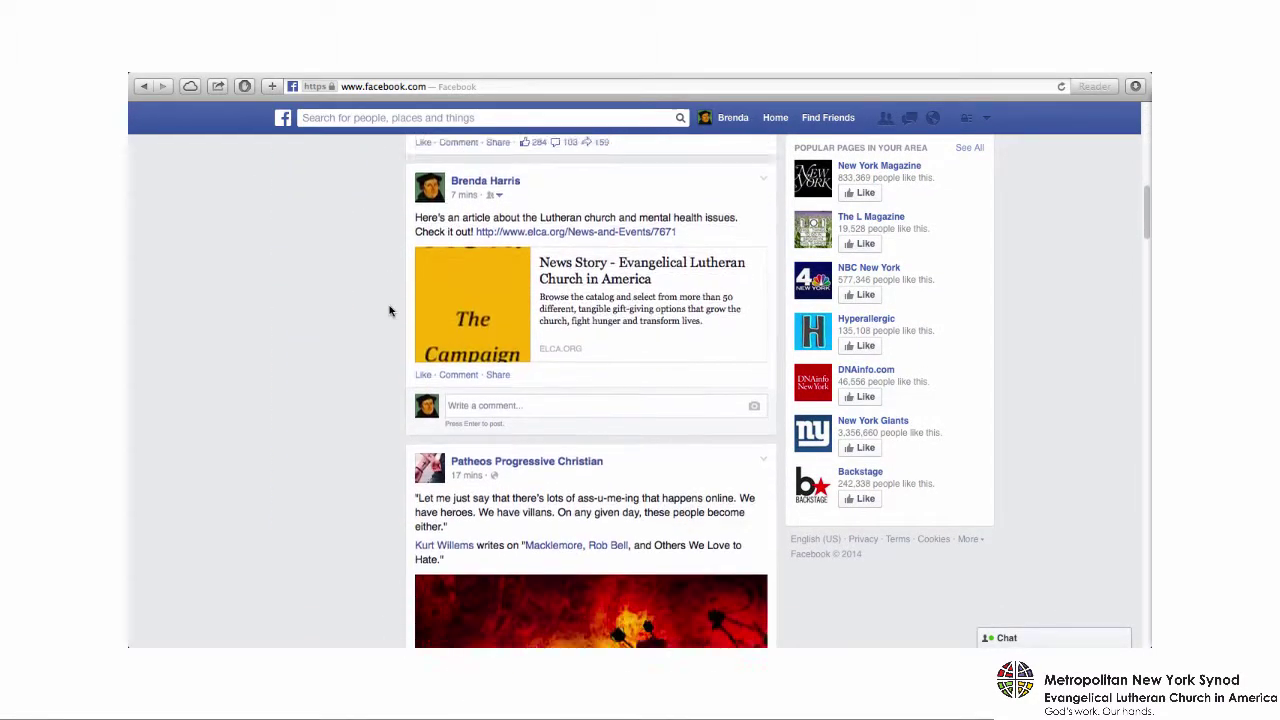
scroll(390, 311, "down", 5)
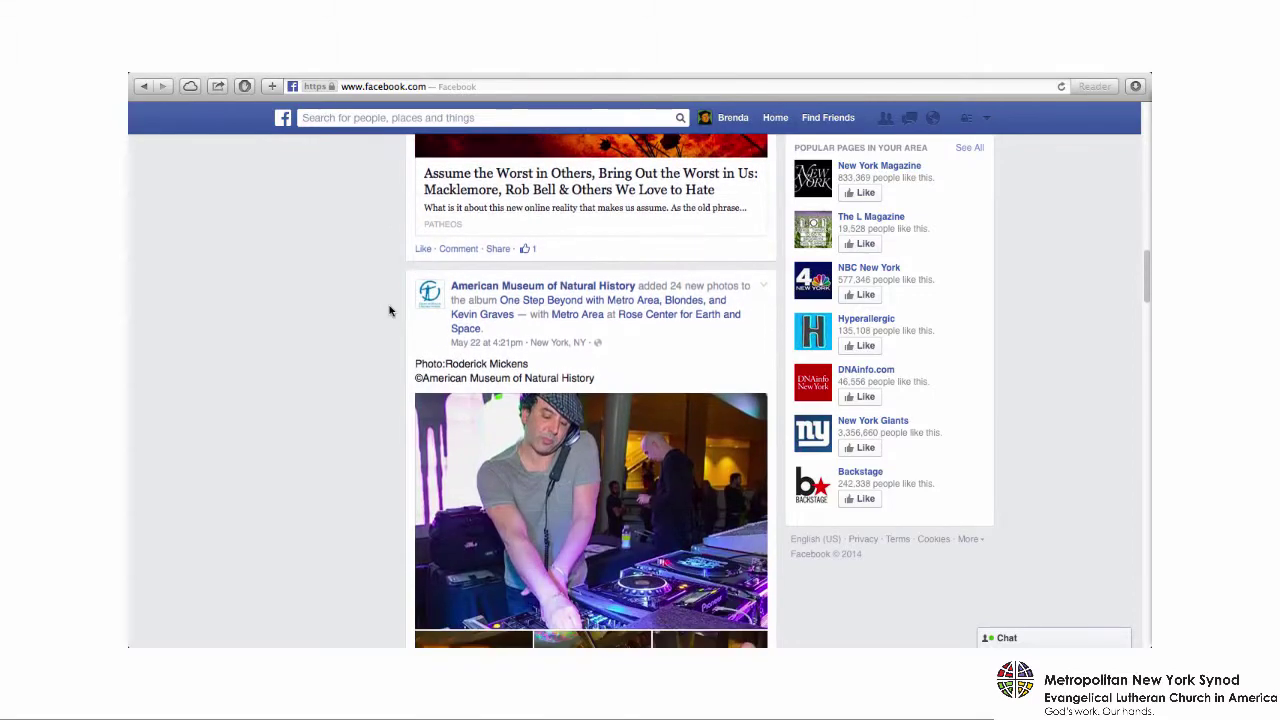
scroll(390, 311, "down", 20)
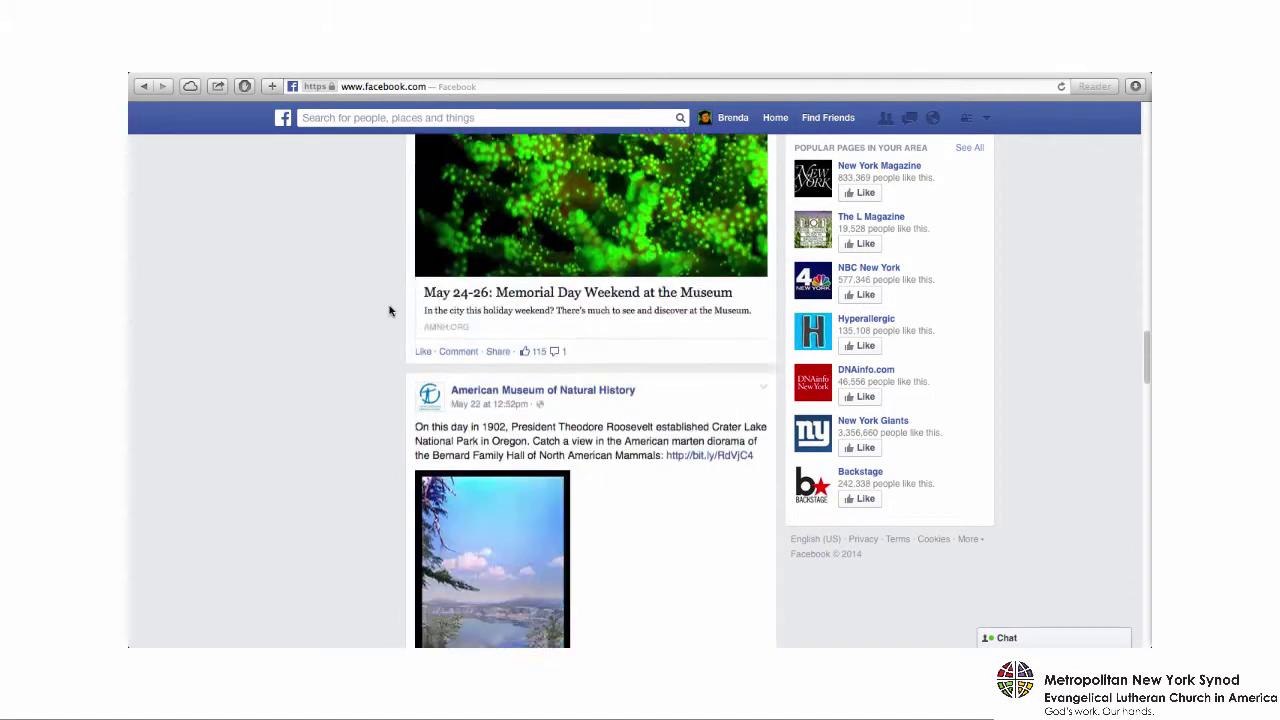
scroll(390, 311, "down", 10)
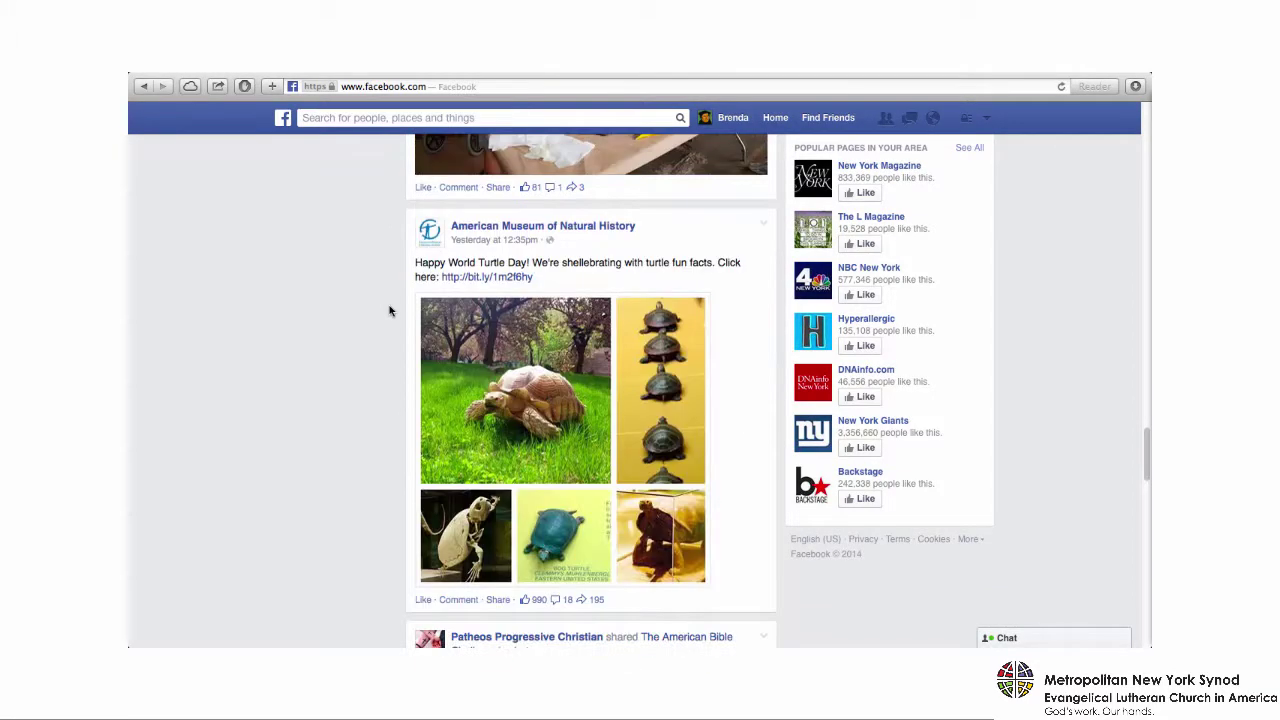
scroll(390, 311, "up", 20)
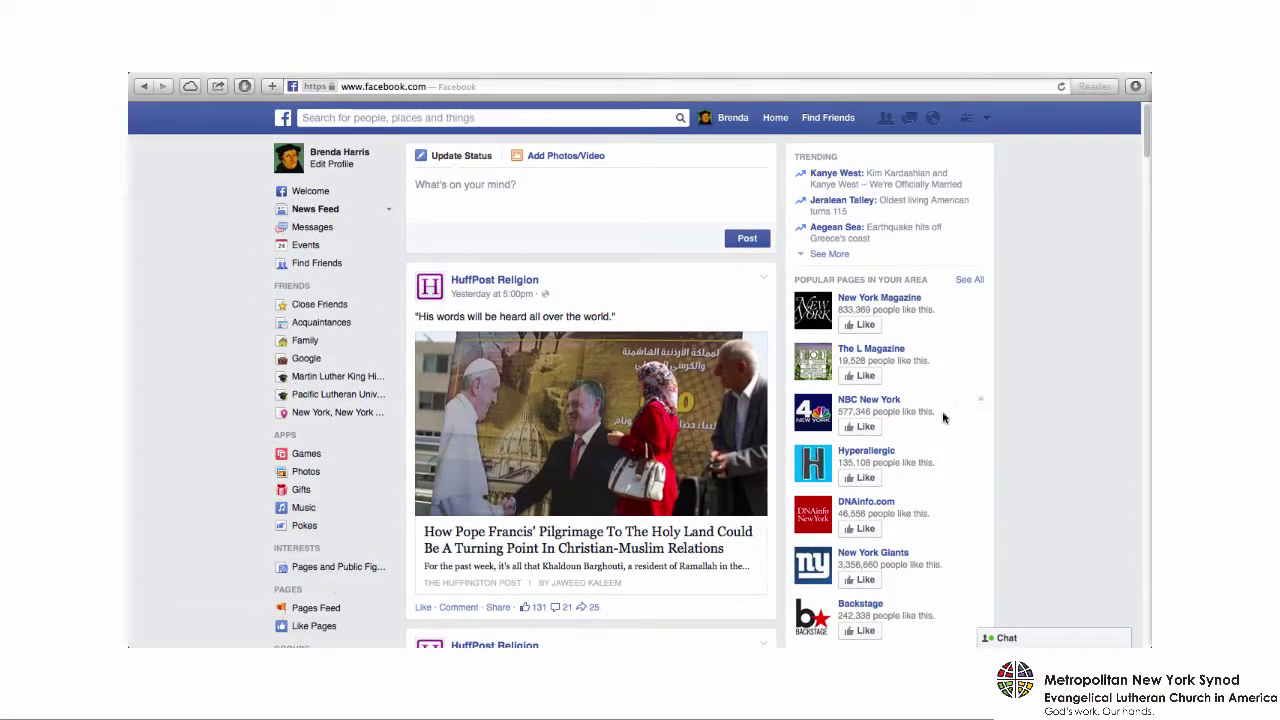
scroll(1065, 340, "down", 5)
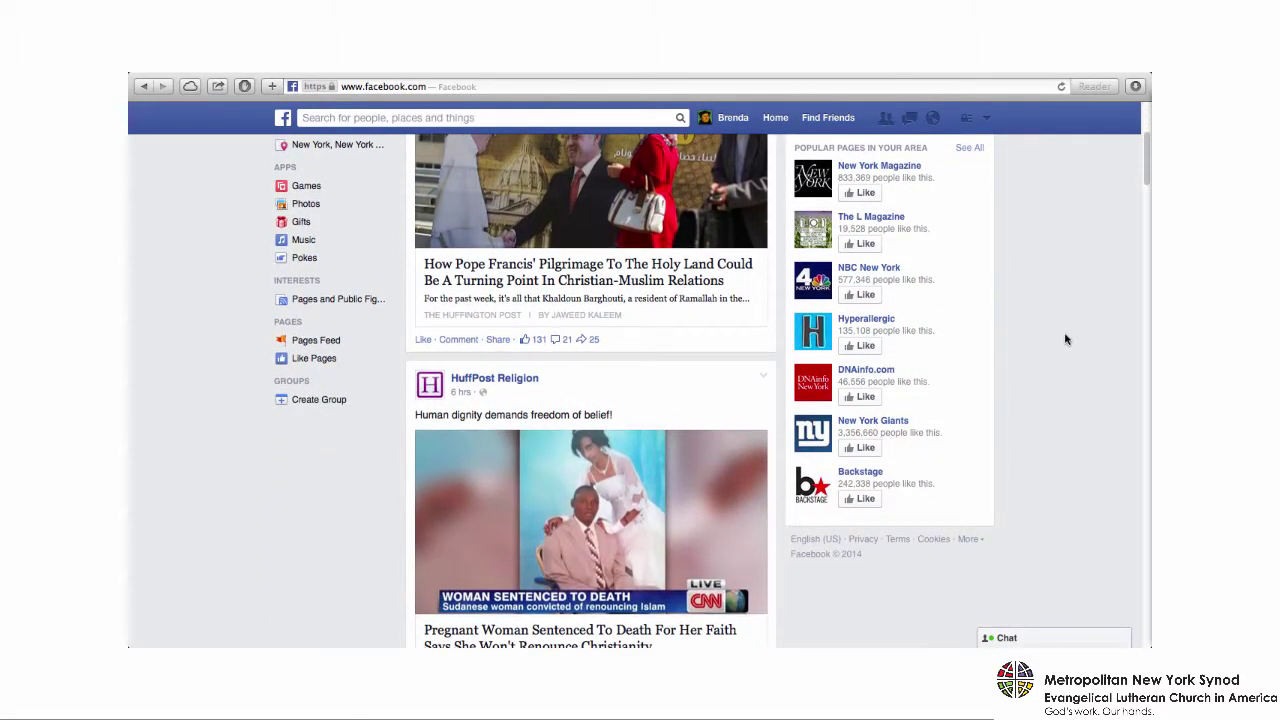
scroll(1065, 340, "up", 1)
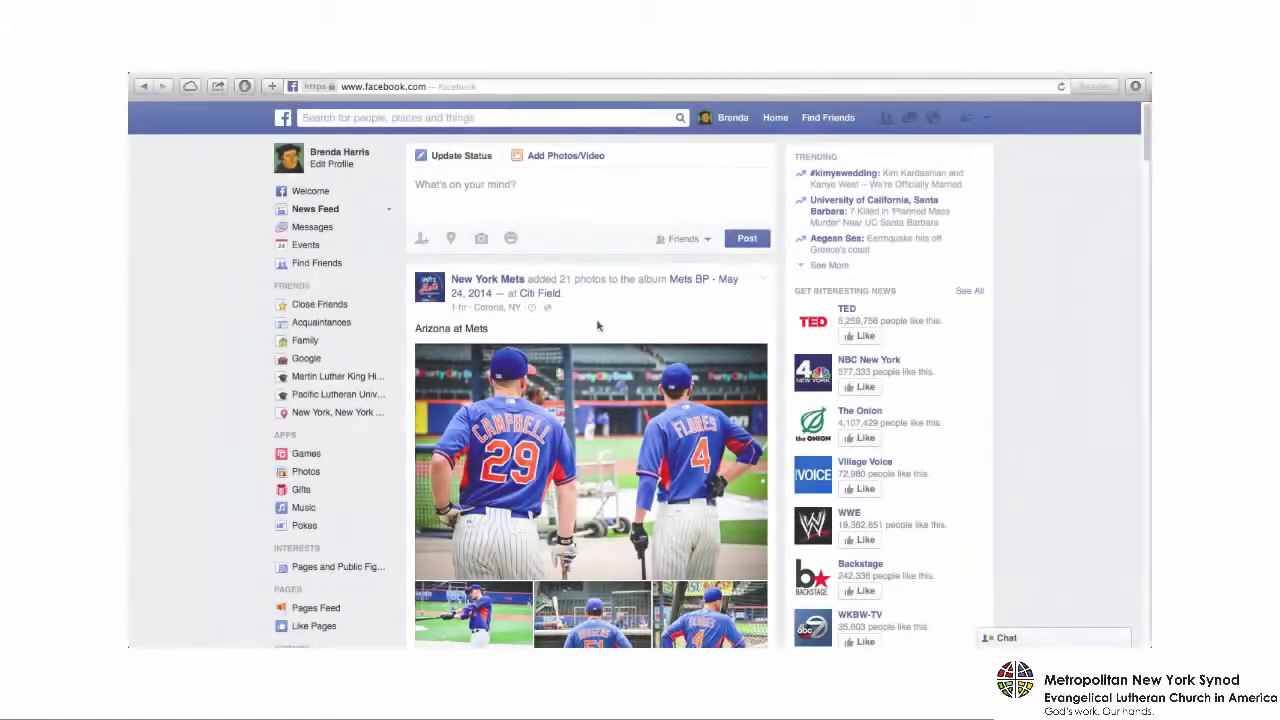
- Post a status about the Lutheran church and mental health with the pasted ELCA article link
left_click(452, 203)
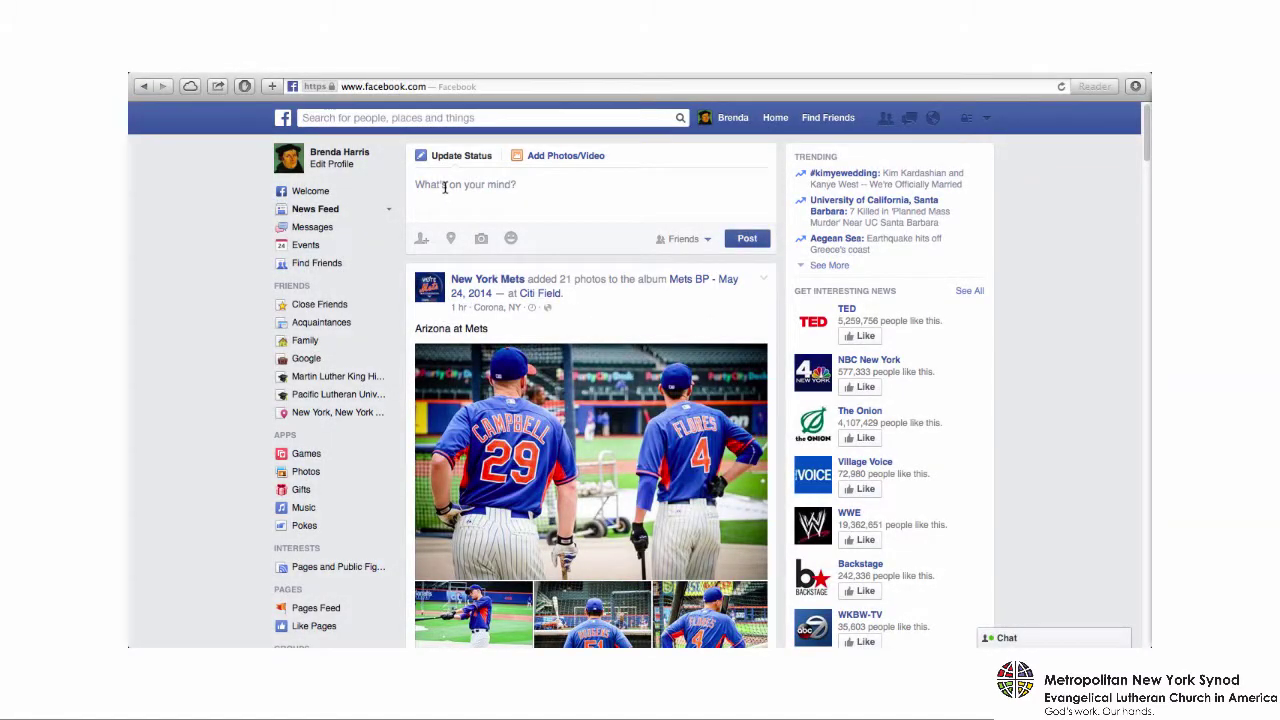
type("Here's a n article about the")
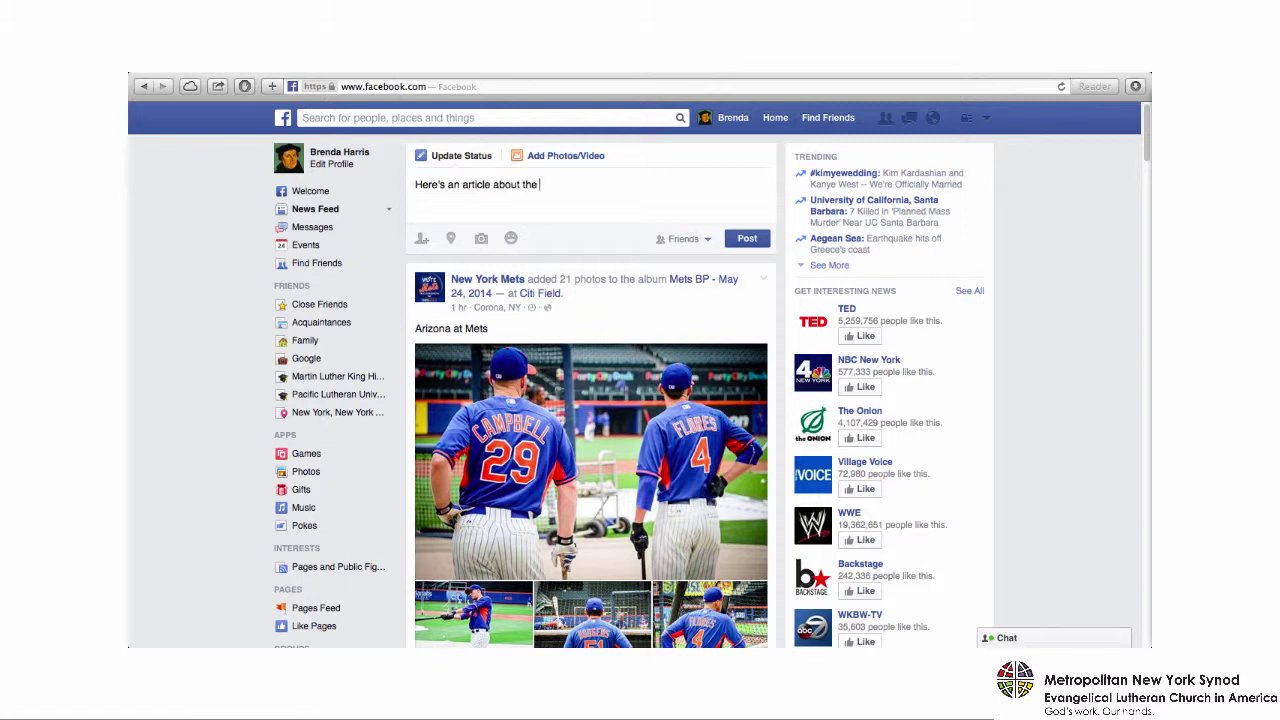
type(" Lutheran church and ment")
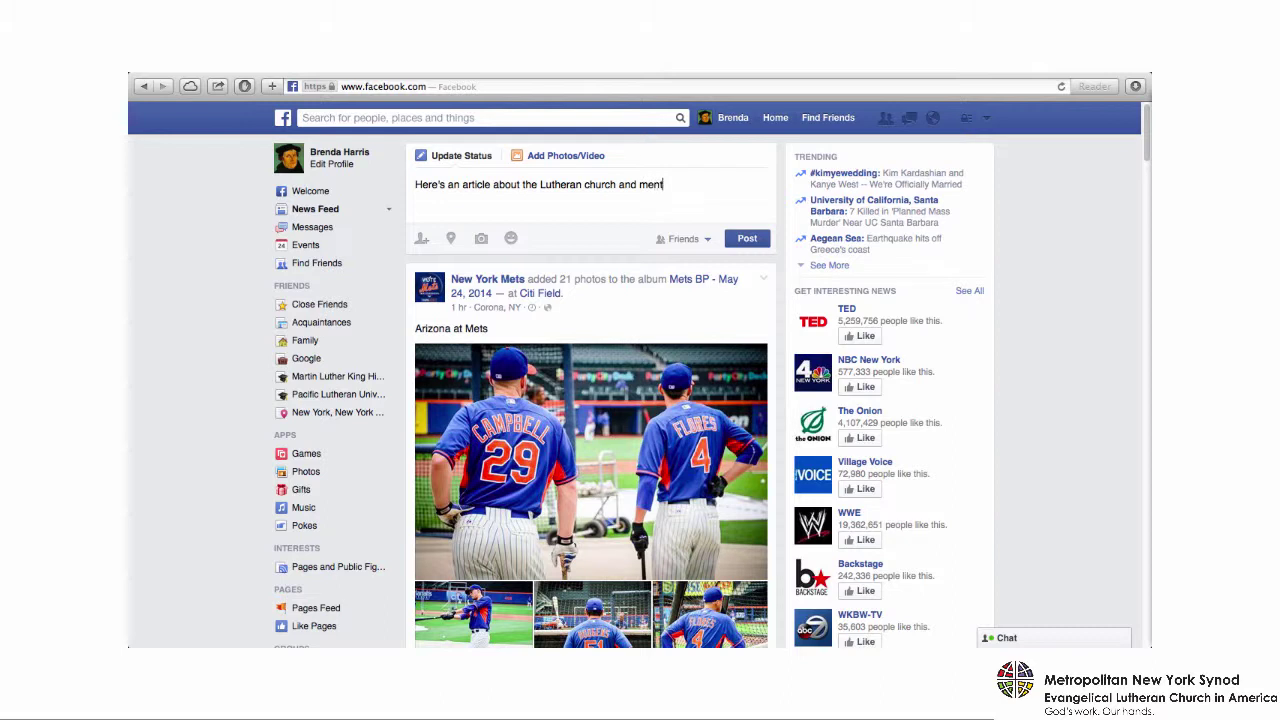
type("al healt")
type("Check it out!")
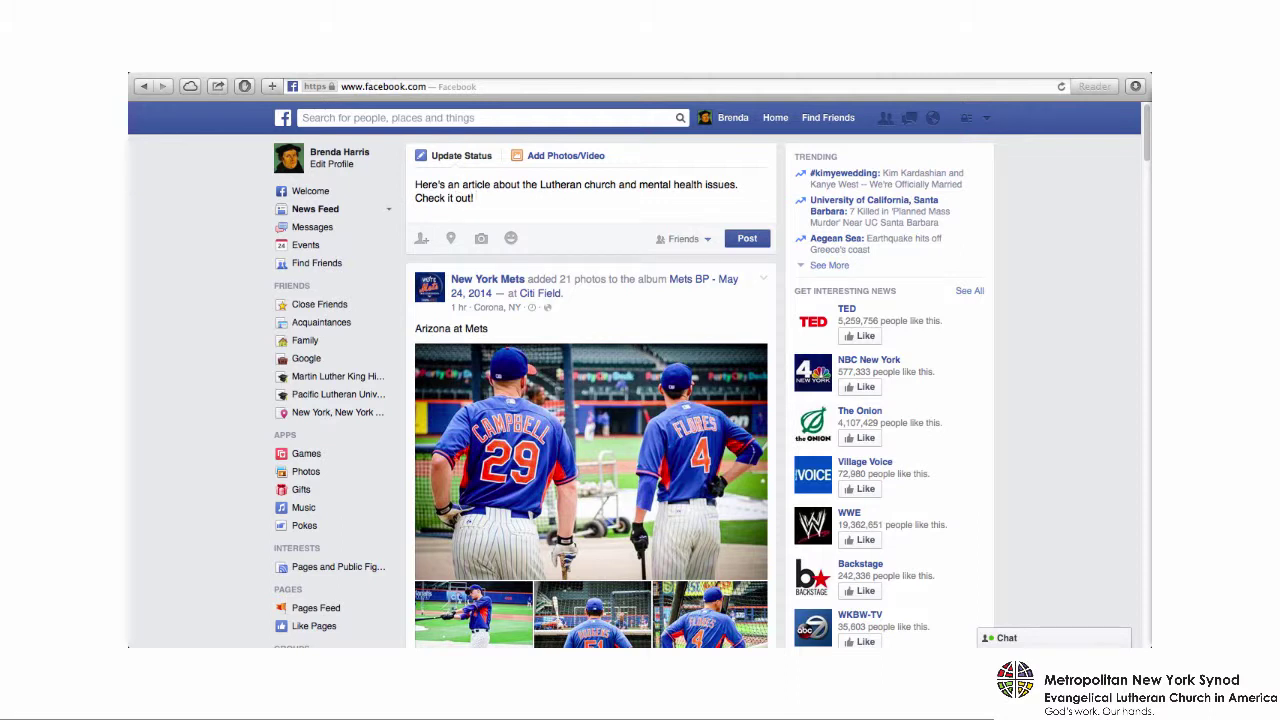
type("http://www.elca.org/News-and-Events/7671")
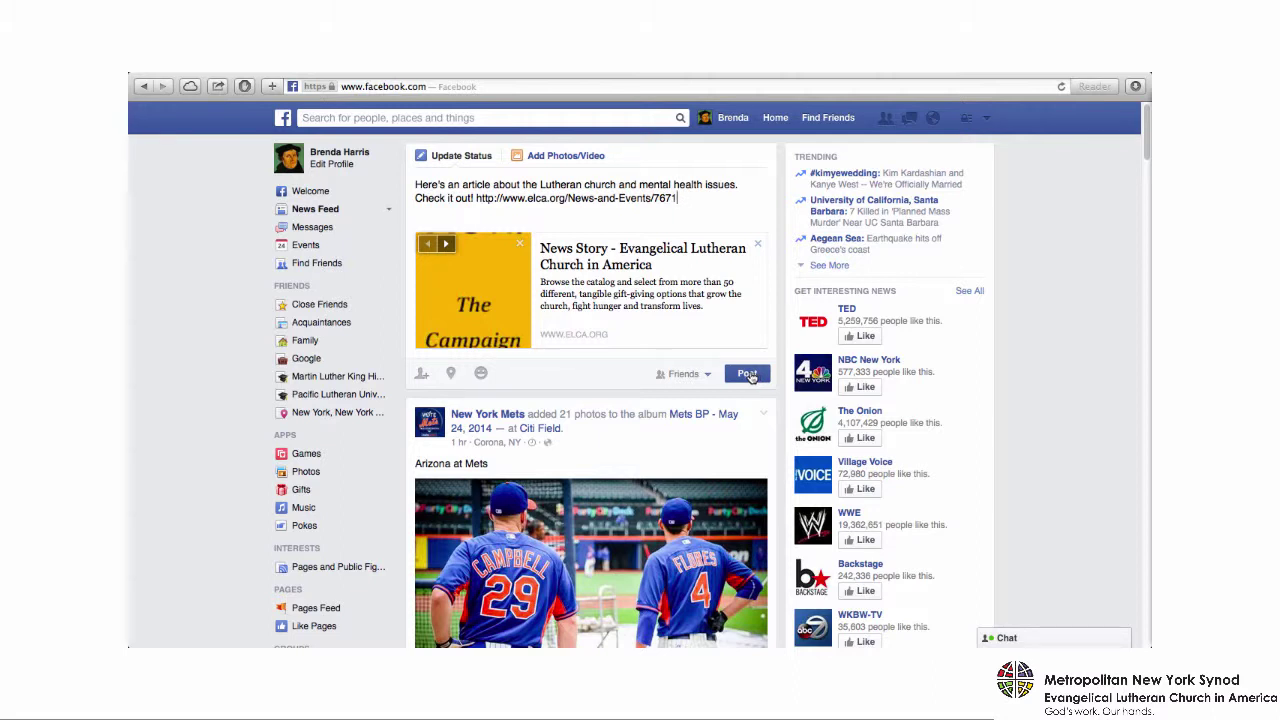
left_click(747, 375)
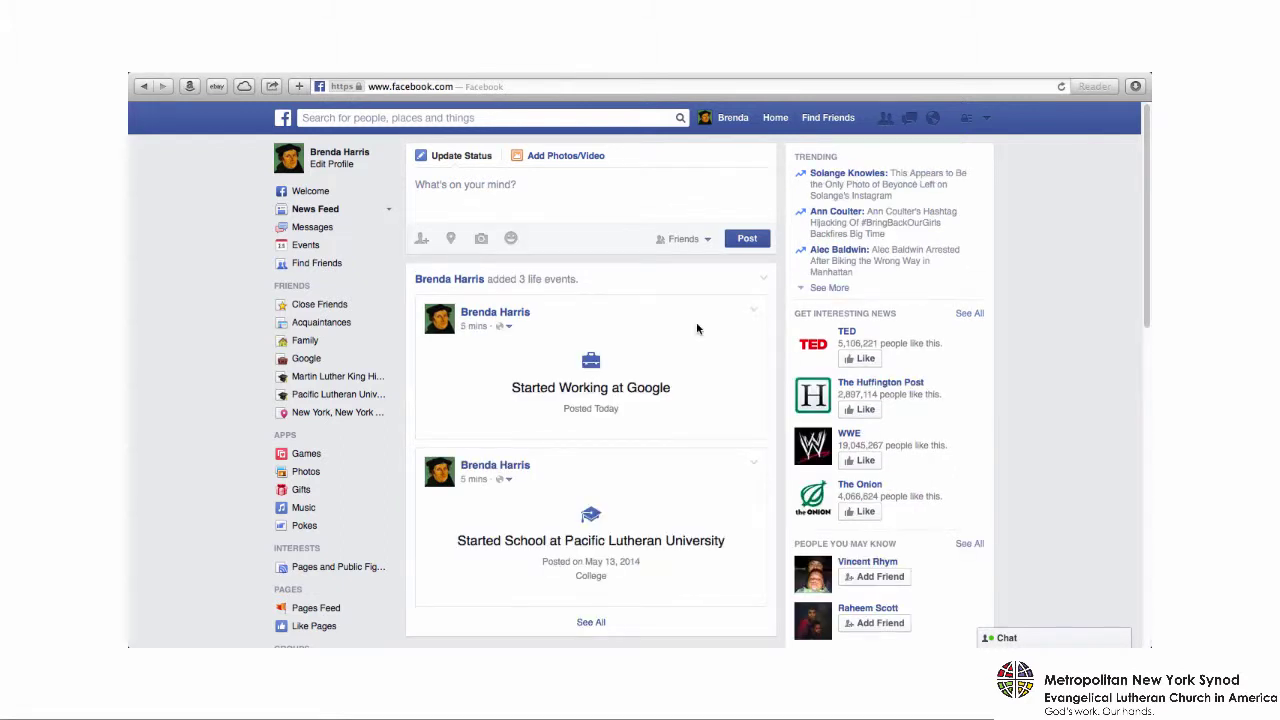
- Search 'martin luther', open all results, and narrow them to people
left_click(449, 117)
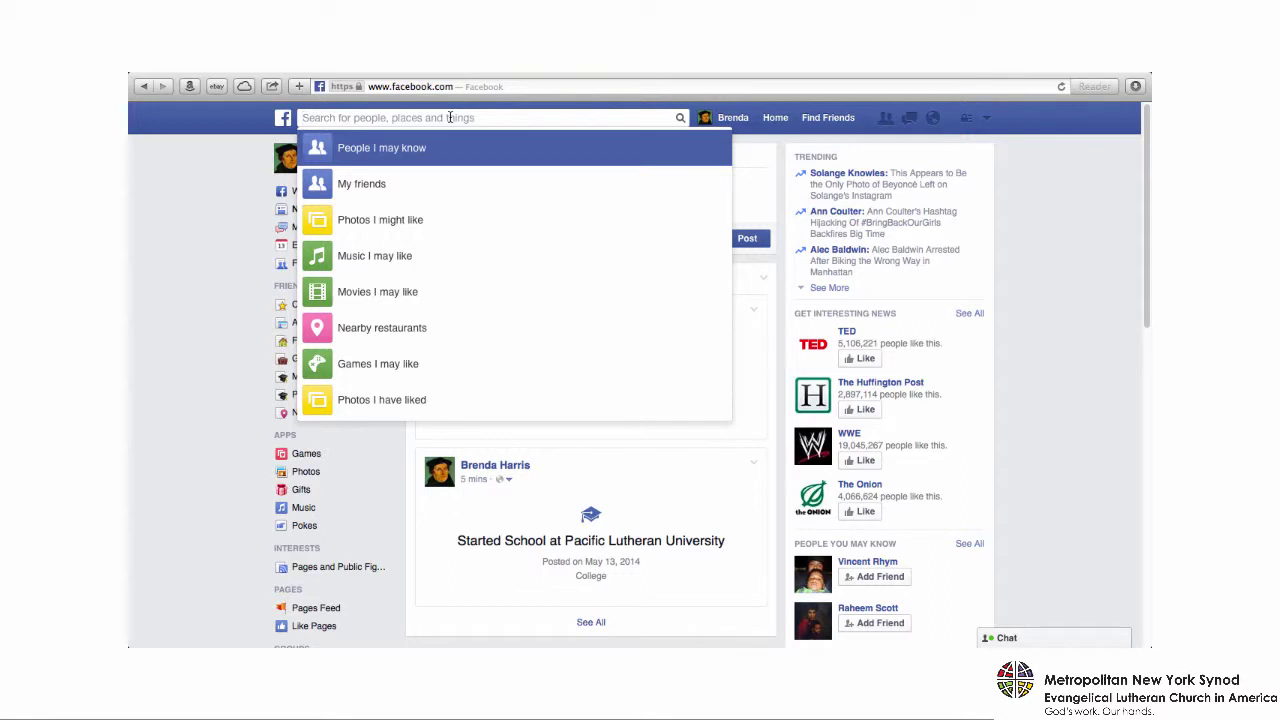
type("martin")
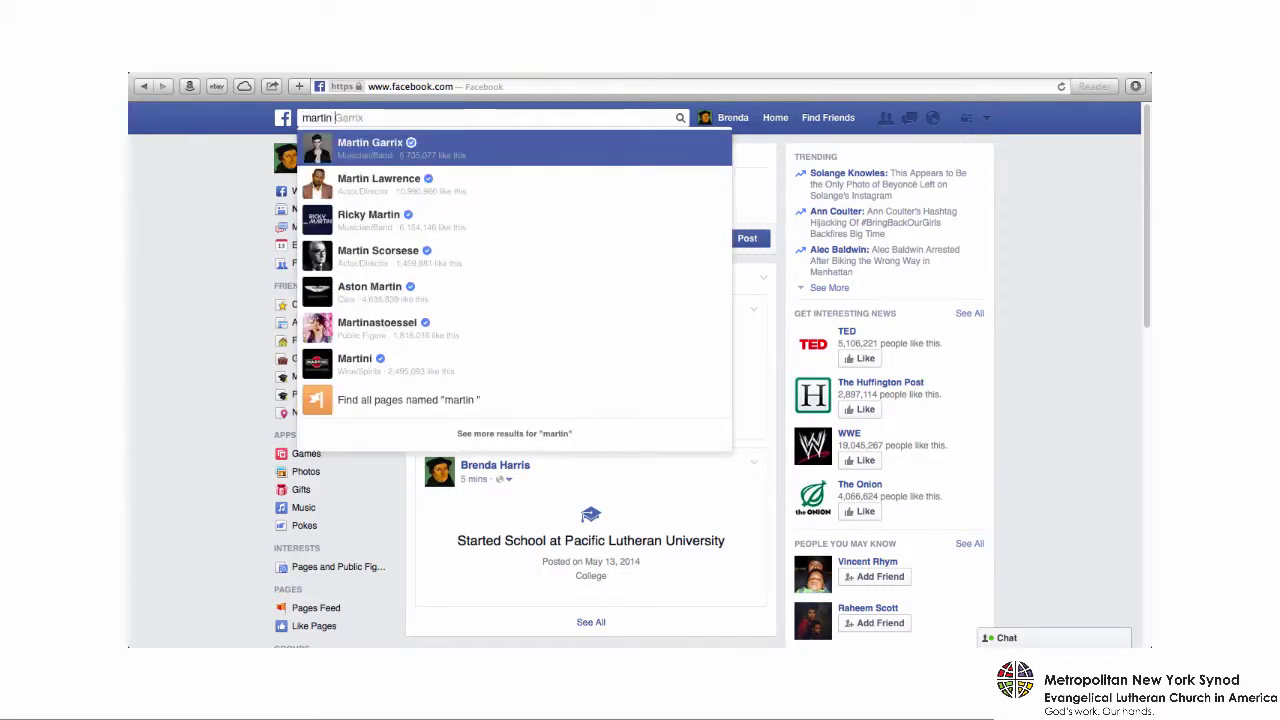
type(" luth")
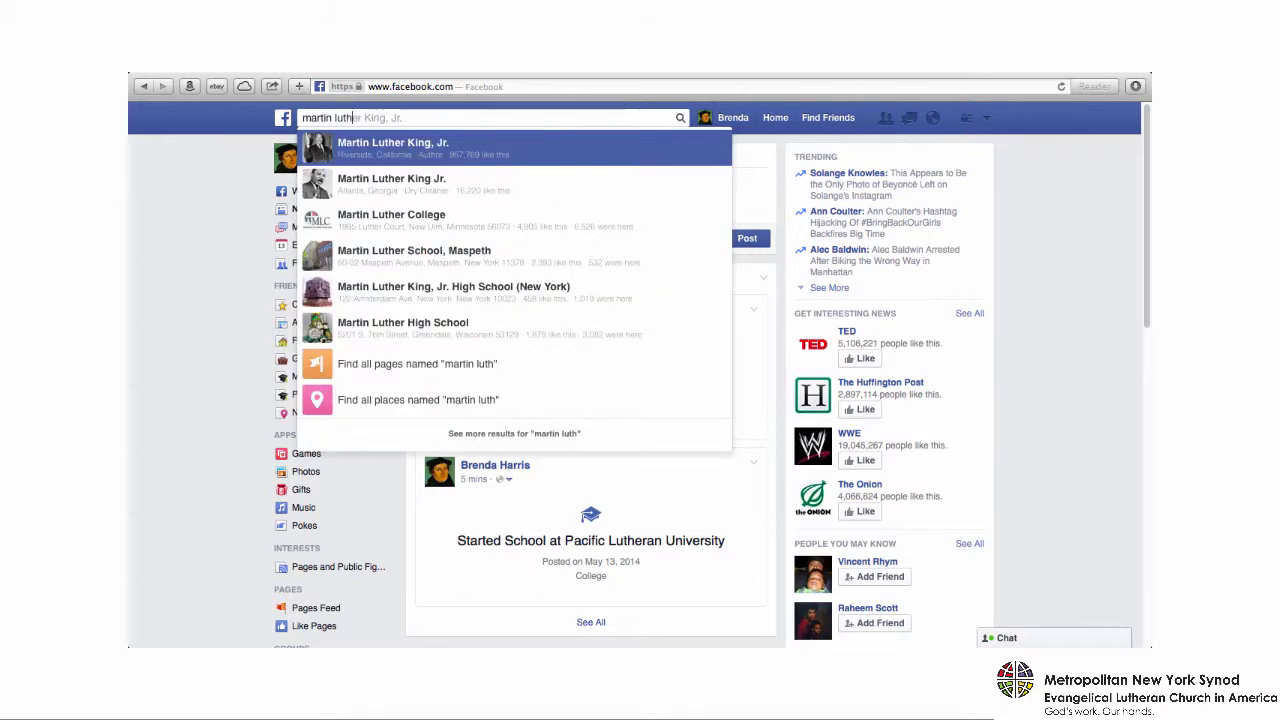
type("er")
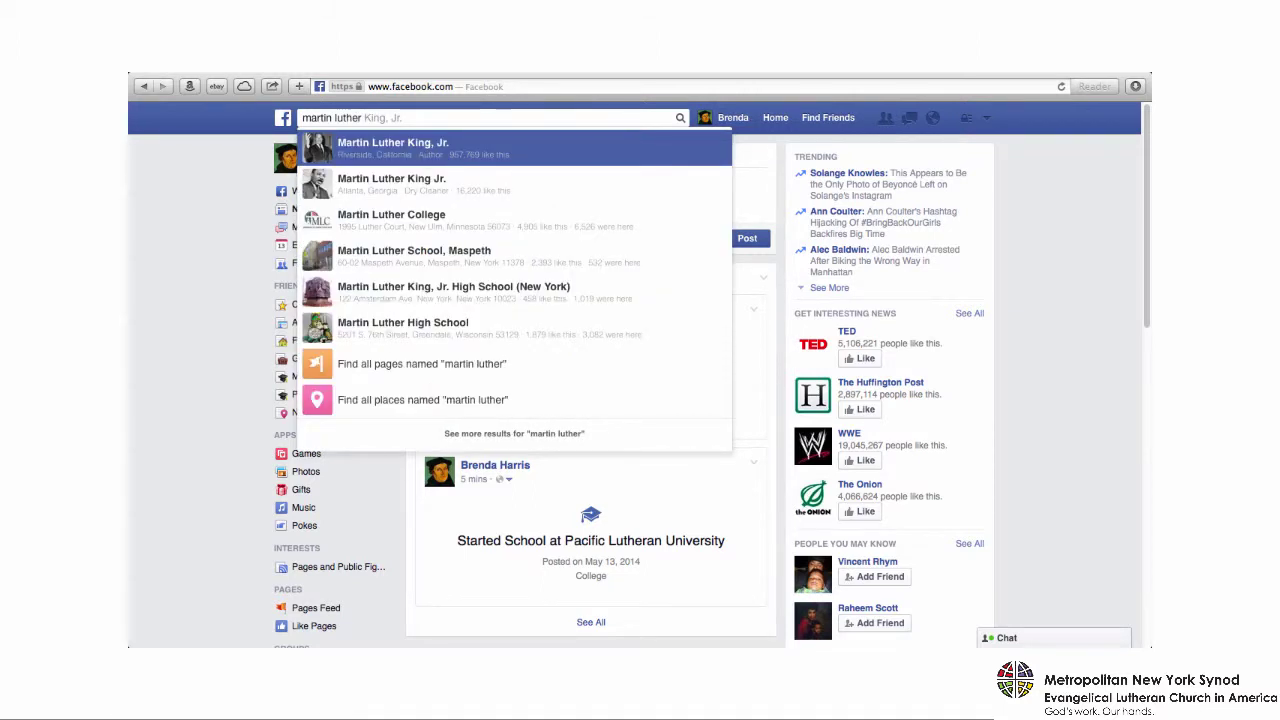
key("Down")
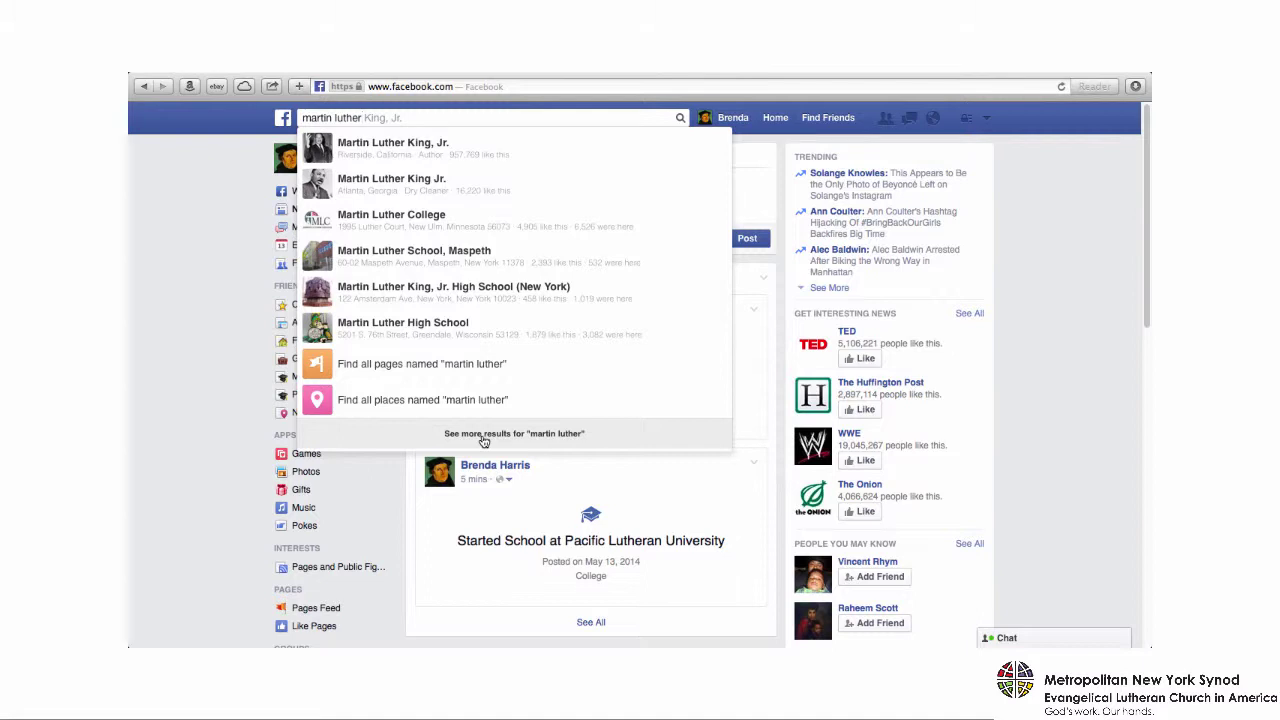
left_click(483, 434)
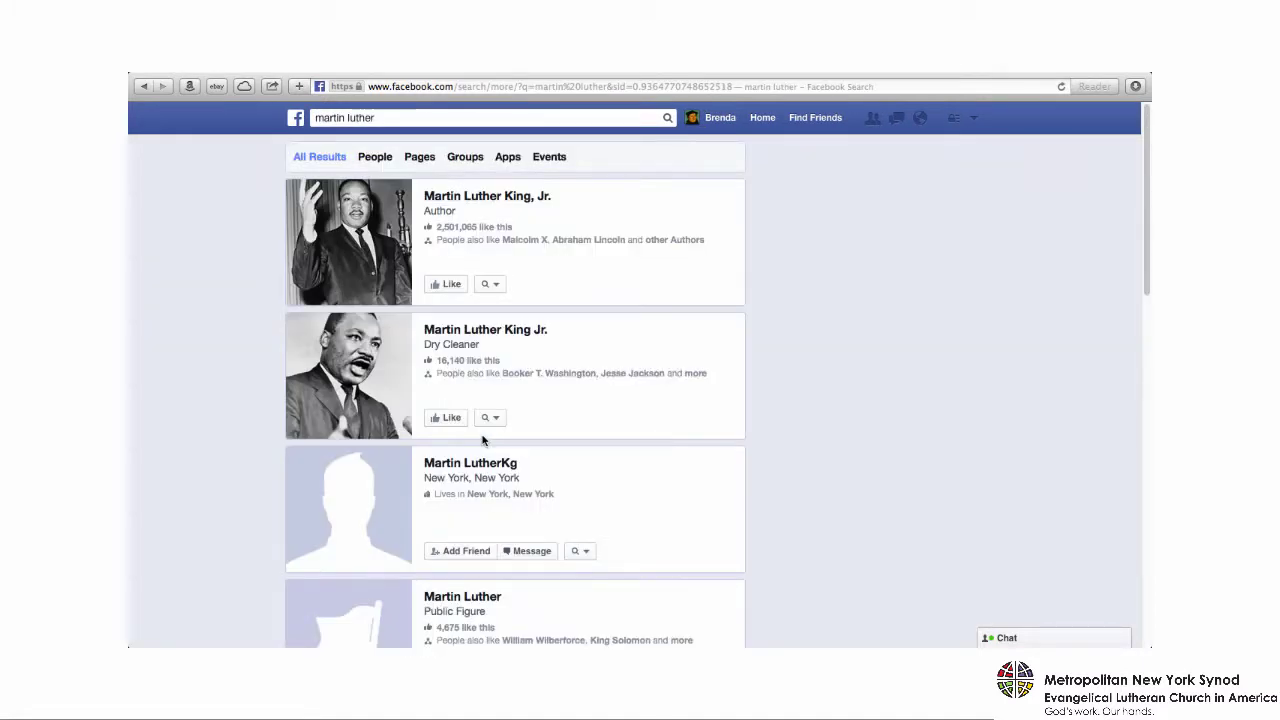
left_click(376, 162)
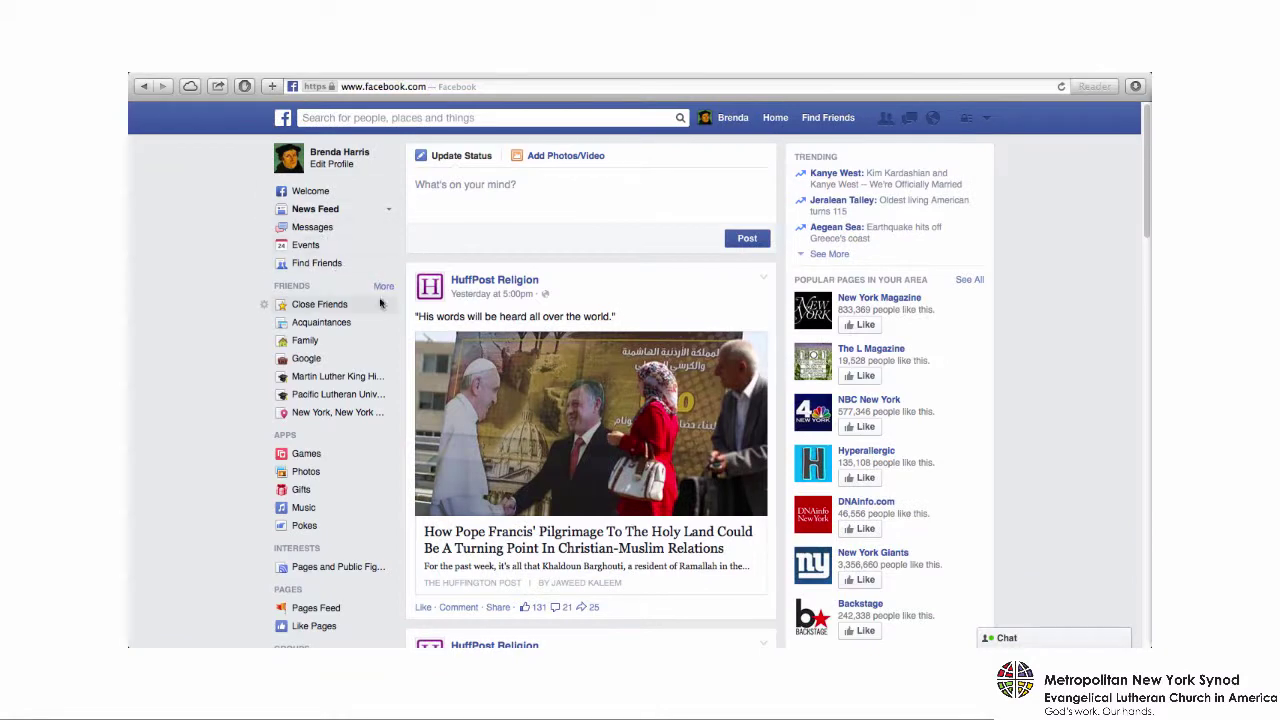
- Scroll down through the News Feed past the new ELCA post, then back up
scroll(390, 311, "down", 4)
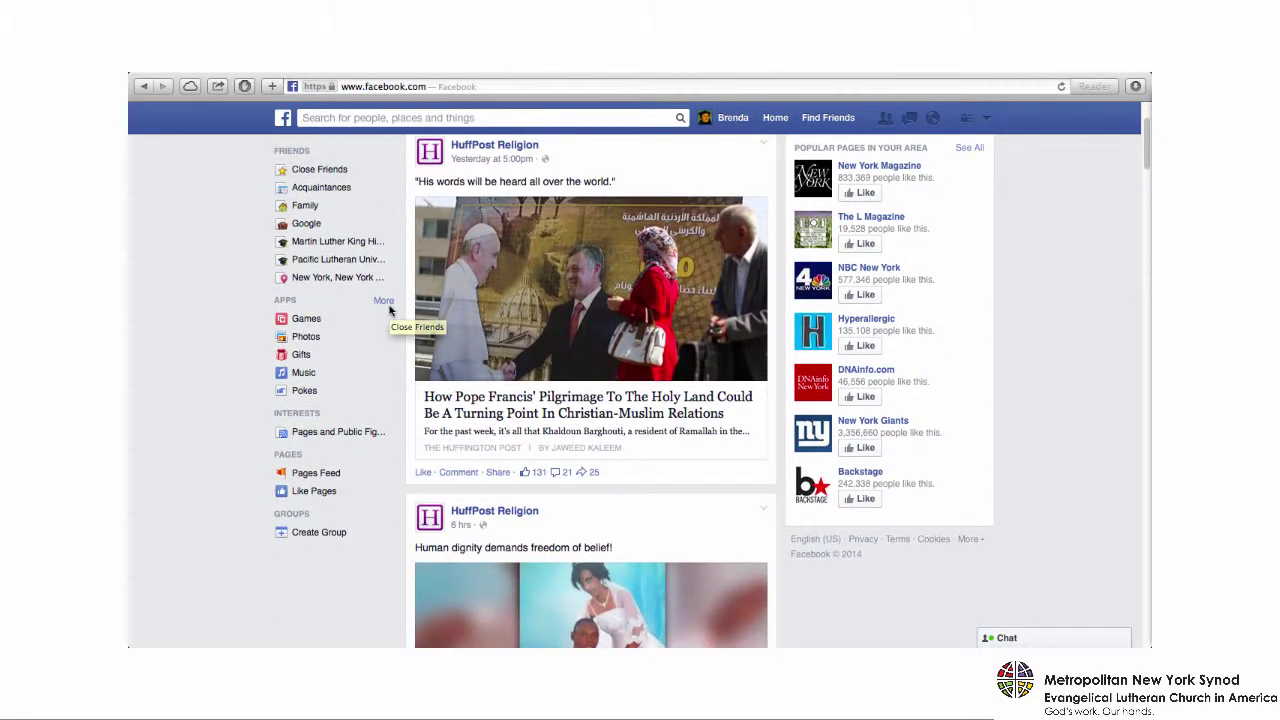
scroll(390, 311, "down", 10)
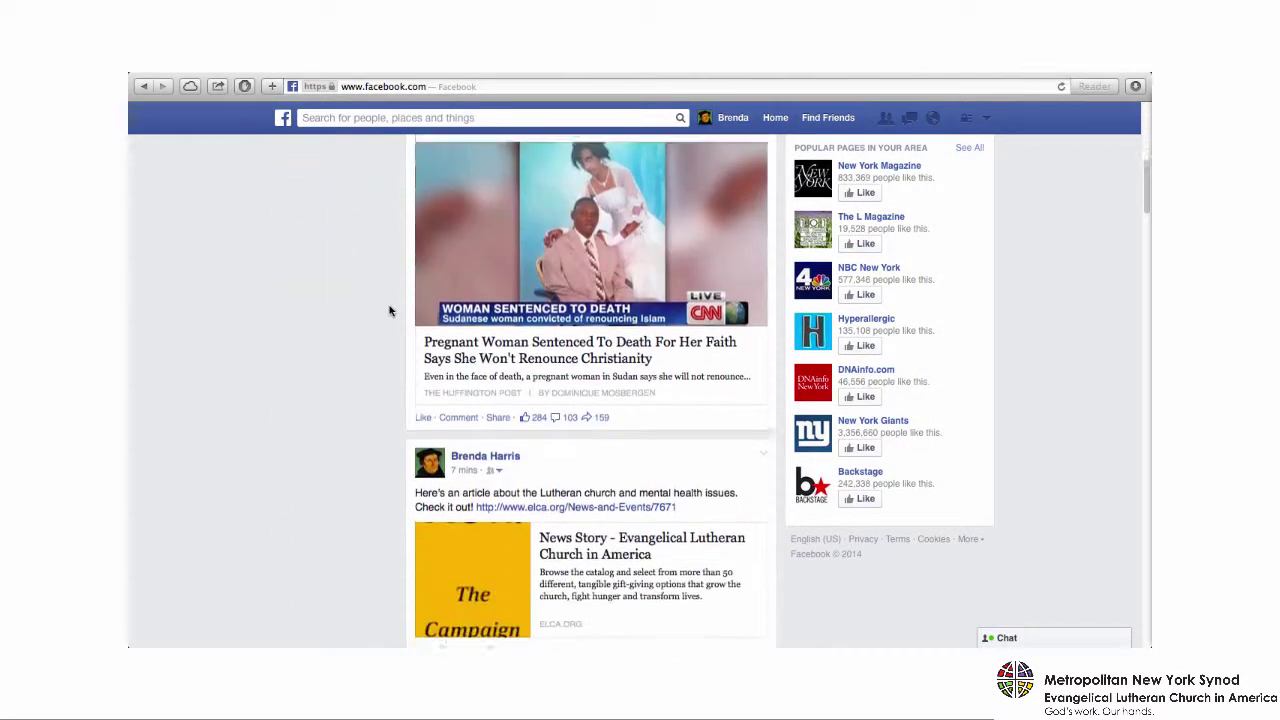
scroll(390, 311, "down", 10)
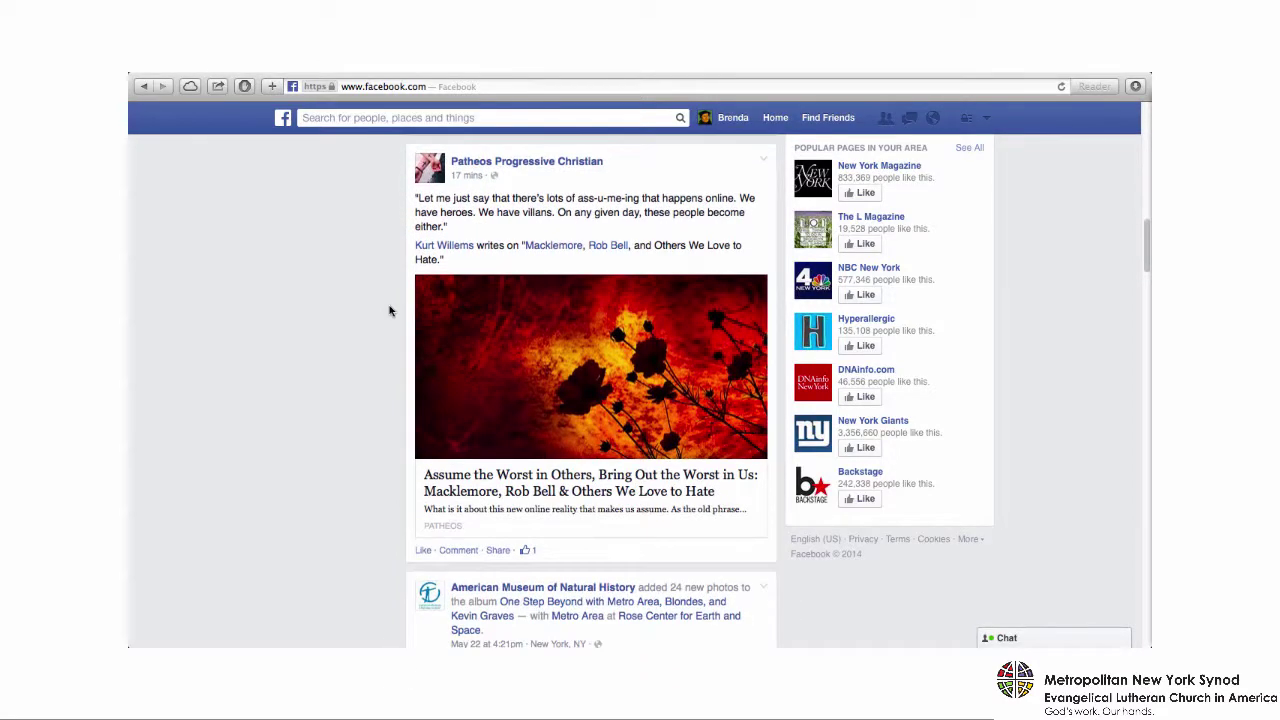
scroll(390, 311, "down", 5)
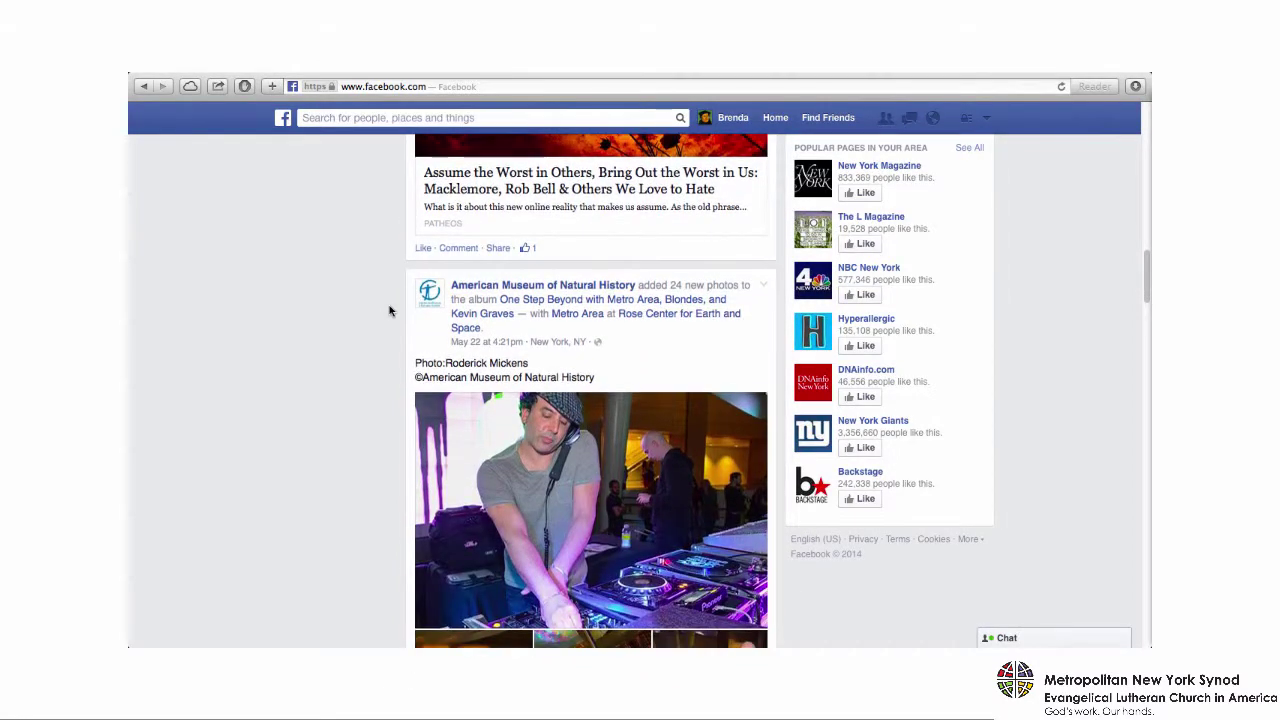
scroll(390, 311, "down", 11)
scroll(390, 311, "down", 20)
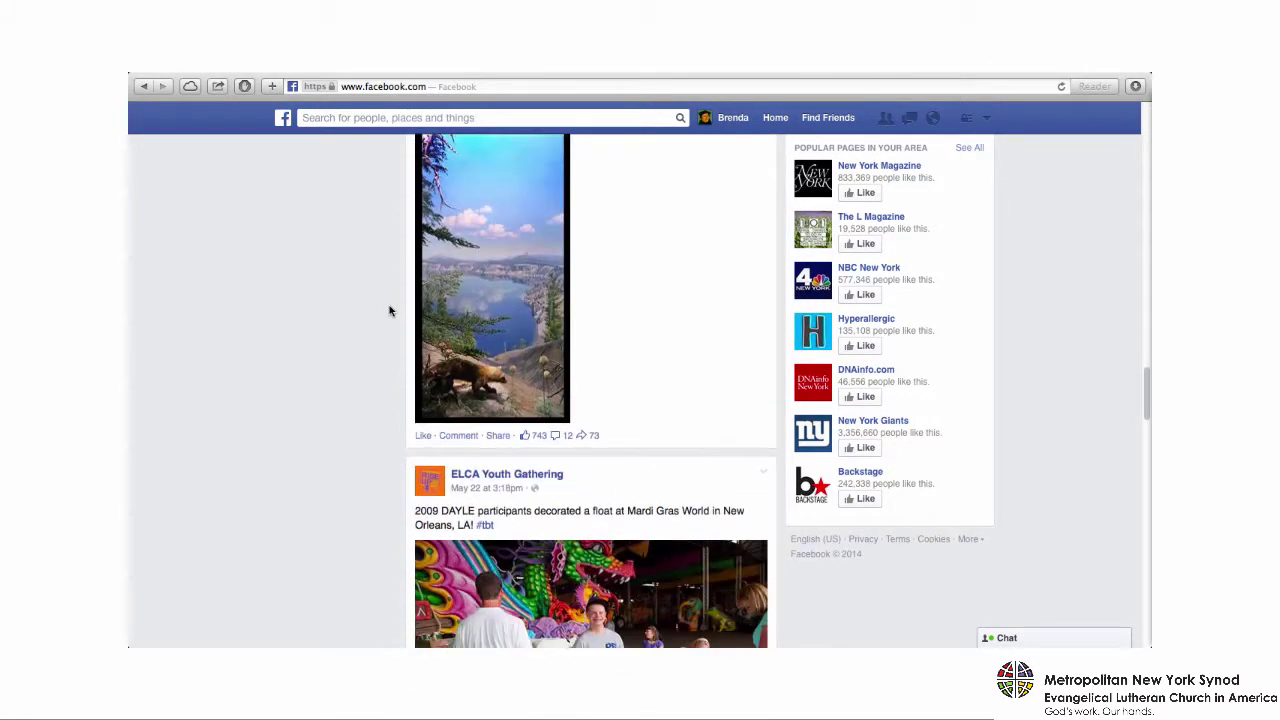
scroll(390, 311, "down", 12)
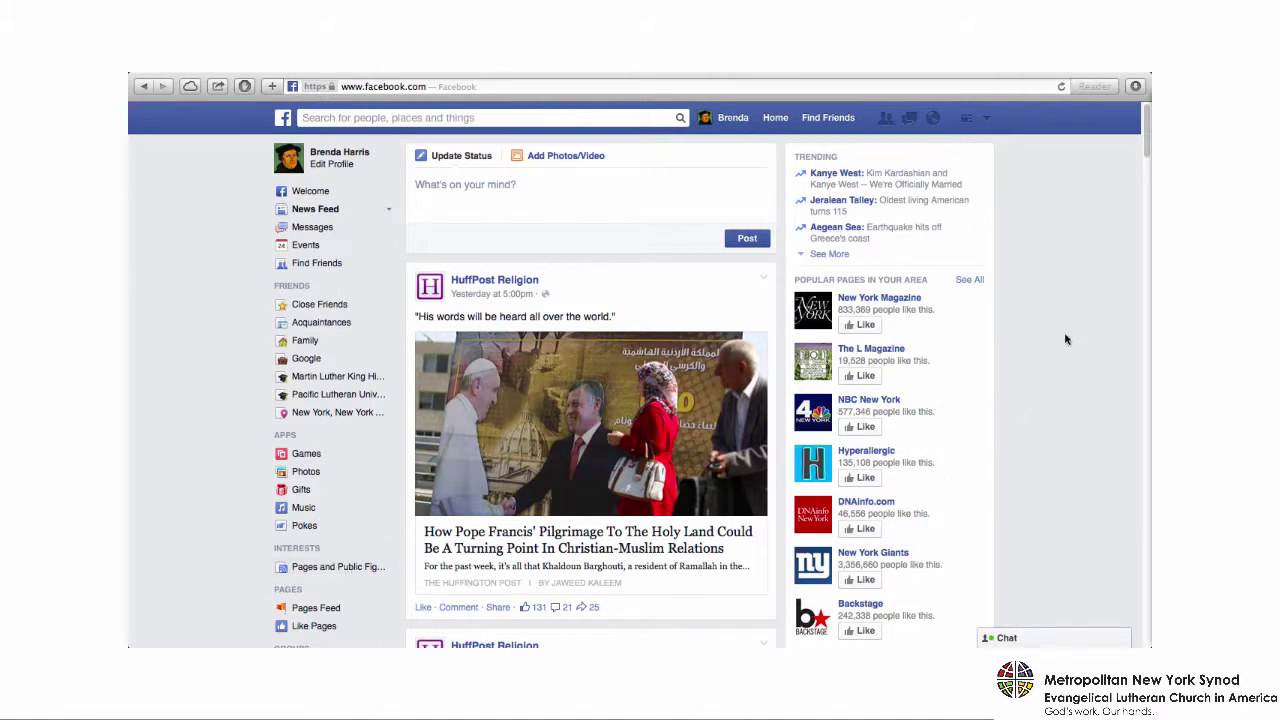
scroll(1065, 340, "down", 5)
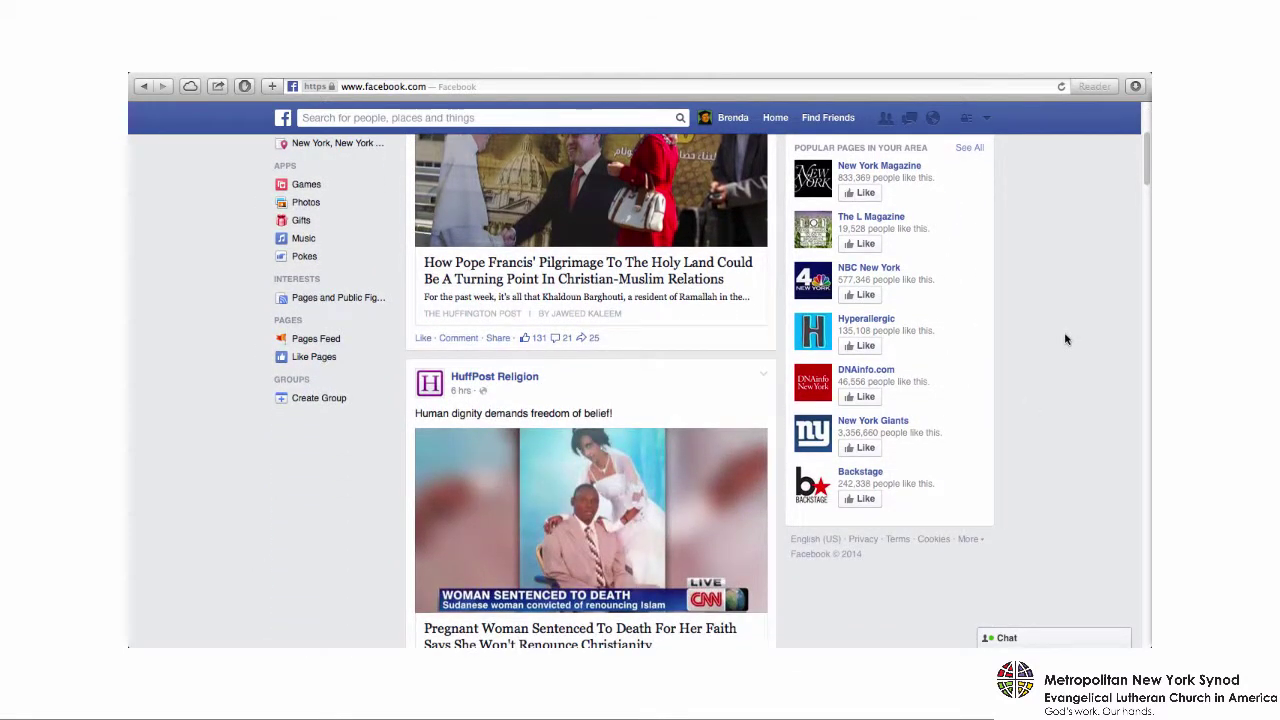
scroll(1065, 340, "up", 1)
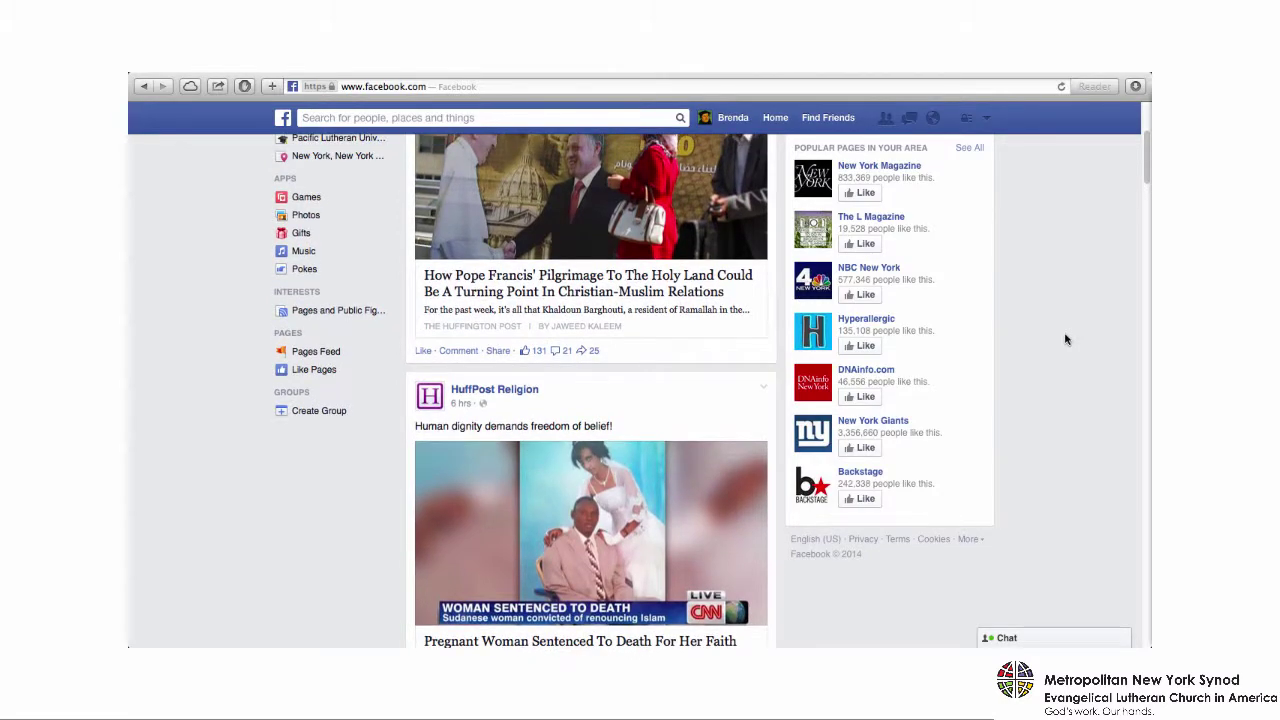